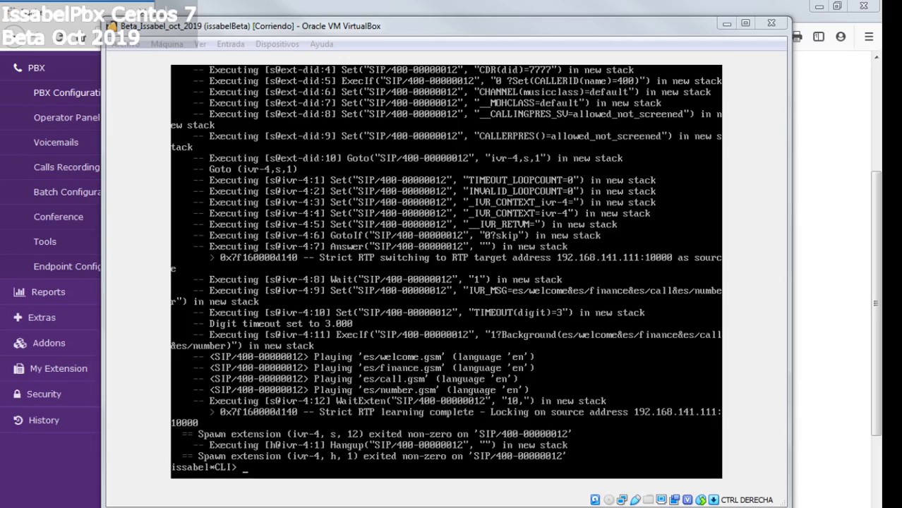
# Step: Switch from the Asterisk console to the browser, reload the Beta_ivr edit page, and review its DTMF options and entries
pyautogui.click(726, 24)
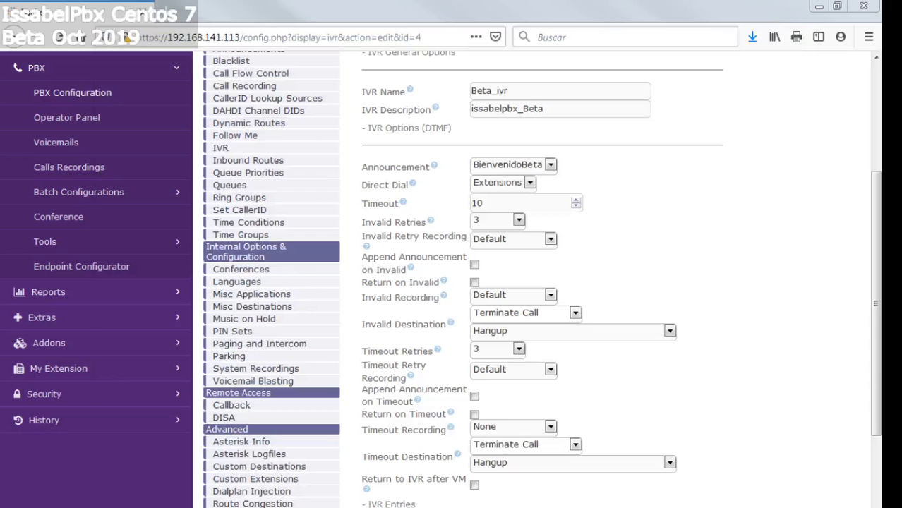
pyautogui.press('F5')
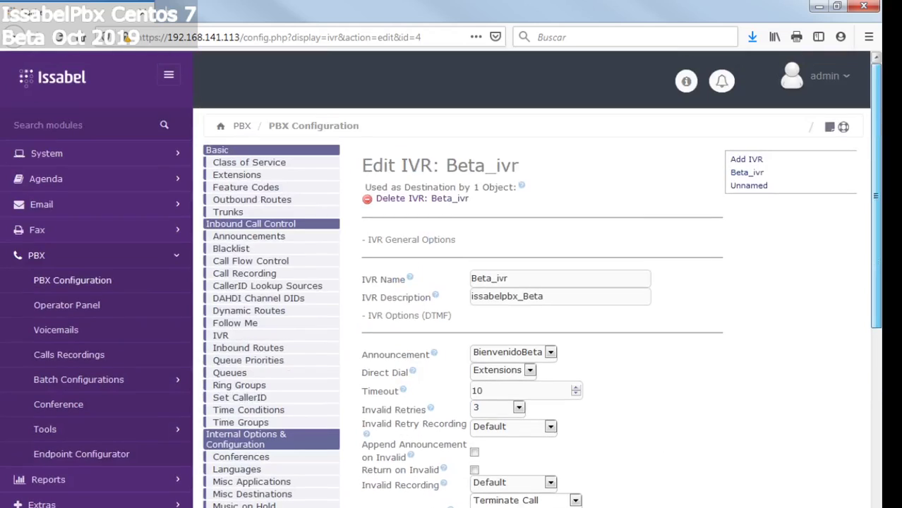
pyautogui.scroll(-3, 452, 282)
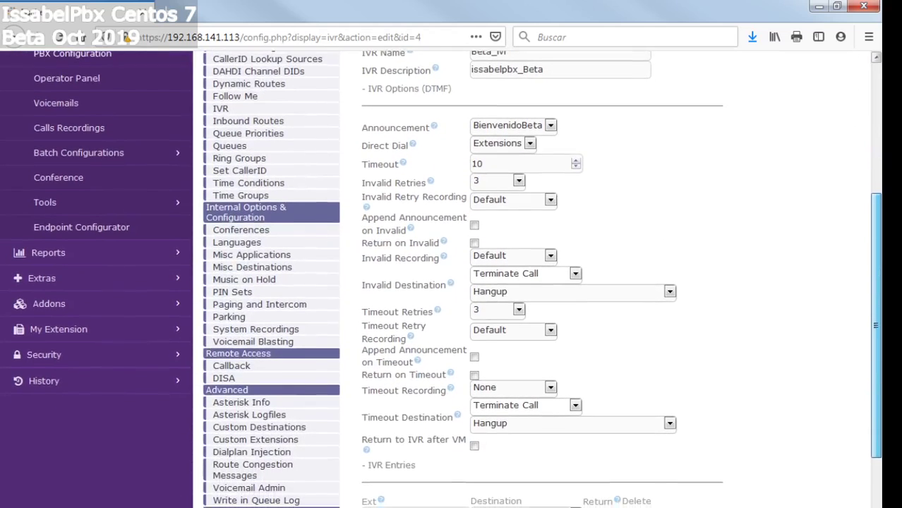
pyautogui.scroll(-3, 451, 282)
pyautogui.scroll(7, 451, 282)
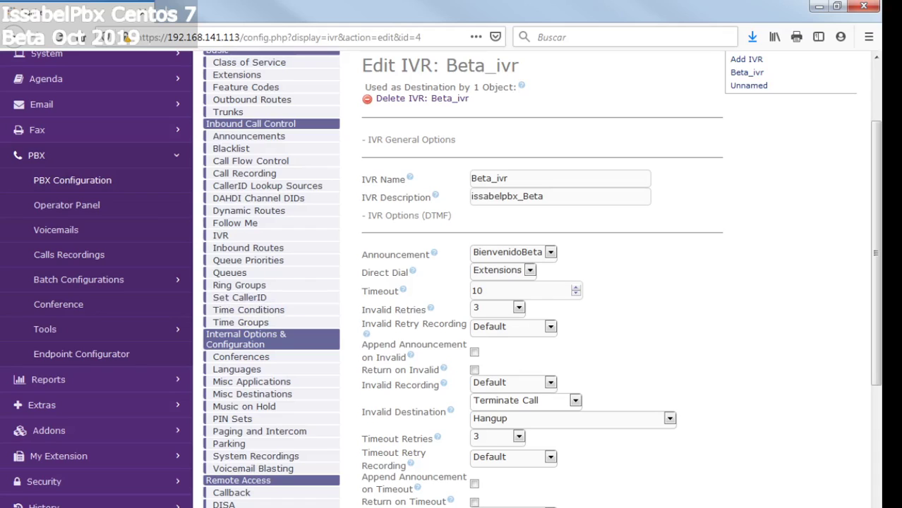
pyautogui.scroll(-5, 452, 282)
pyautogui.scroll(-3, 452, 283)
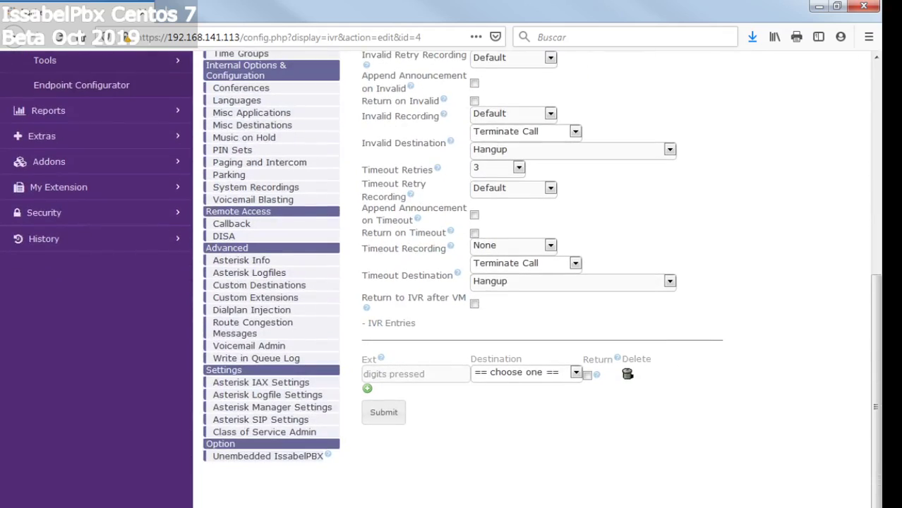
pyautogui.scroll(2, 451, 282)
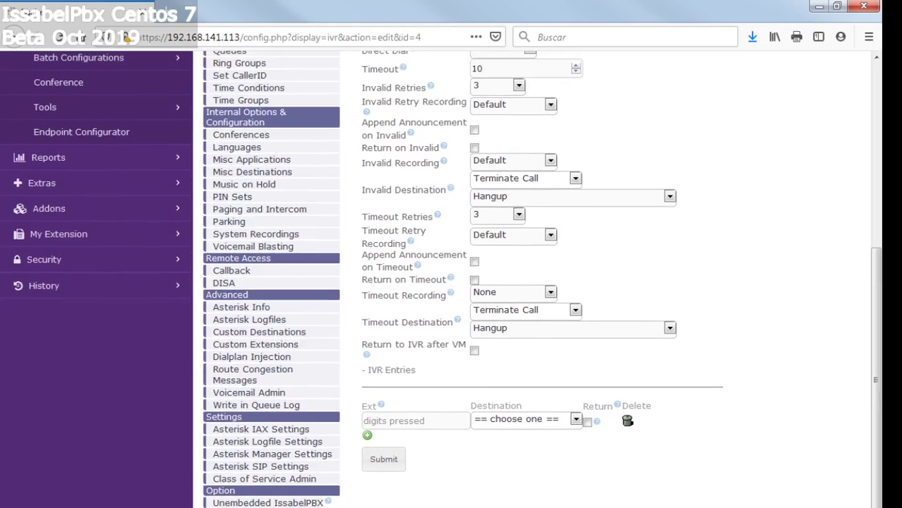
pyautogui.scroll(5, 452, 282)
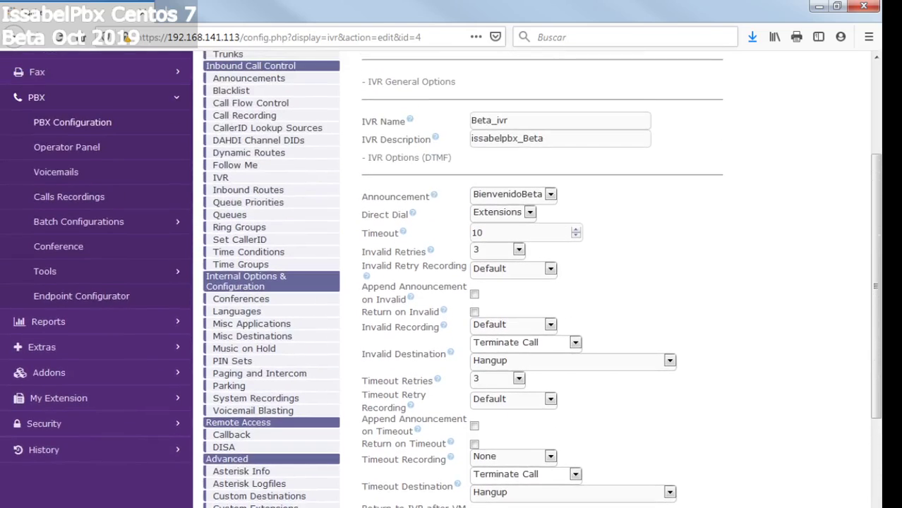
# Step: Open the BienvenidoBeta system recording and review the sound files that compose it
pyautogui.click(255, 399)
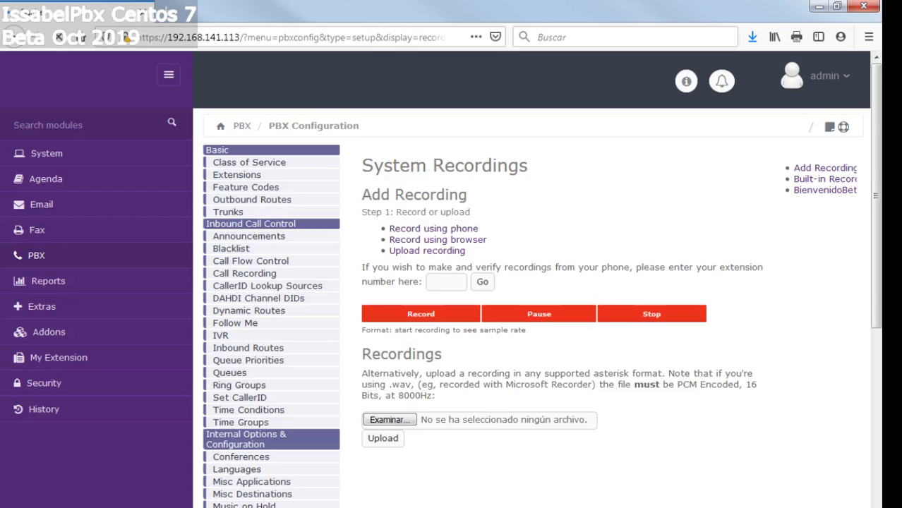
pyautogui.click(761, 197)
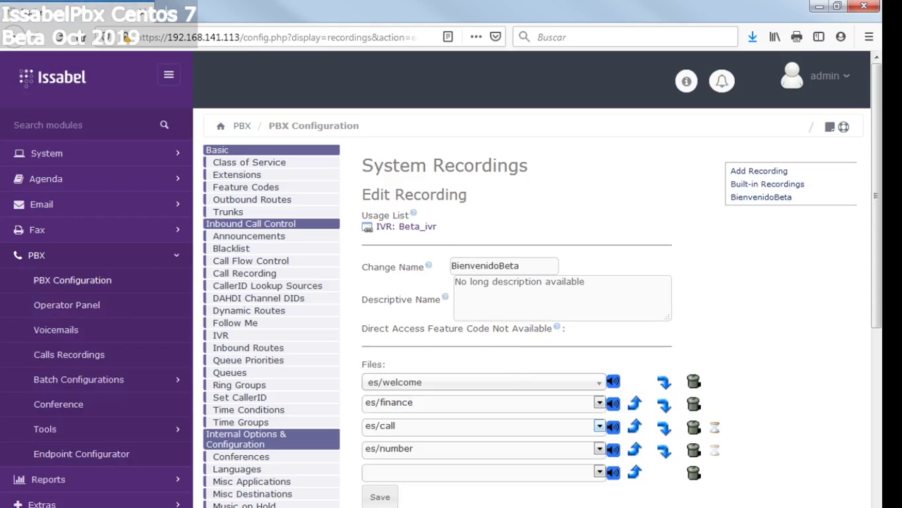
pyautogui.scroll(-2, 537, 282)
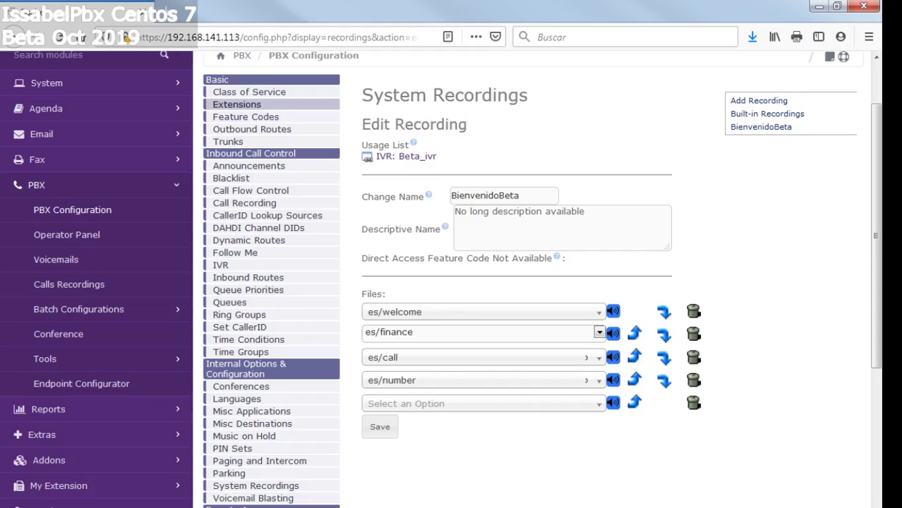
# Step: View the Extensions page and the IVR page, and look through the available PBX configuration modules
pyautogui.click(237, 105)
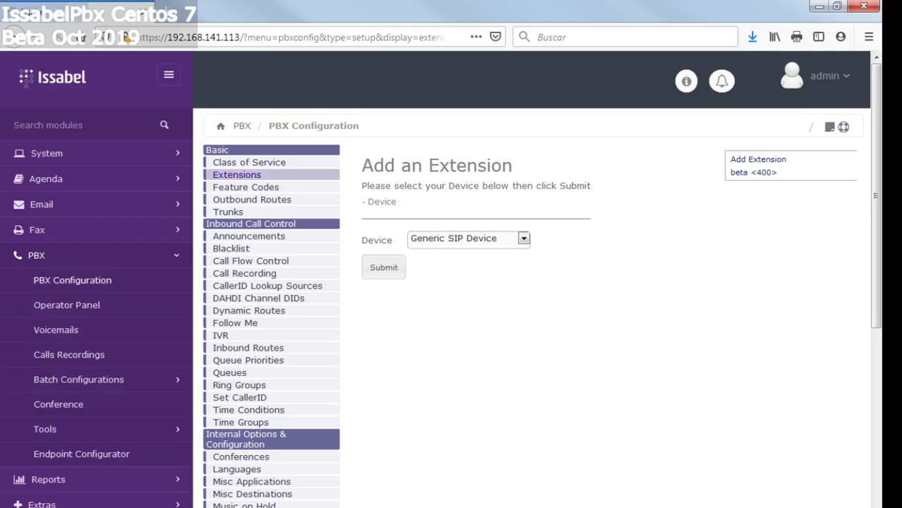
pyautogui.click(221, 335)
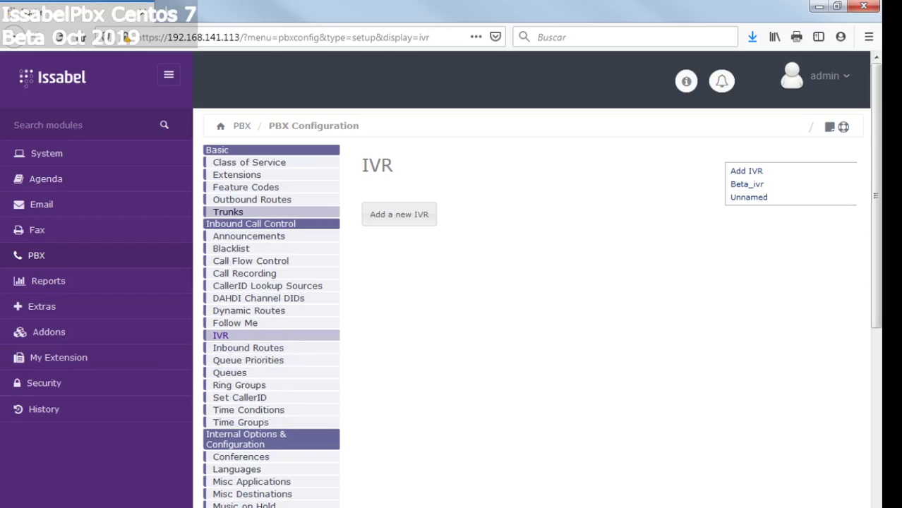
pyautogui.scroll(-3, 268, 220)
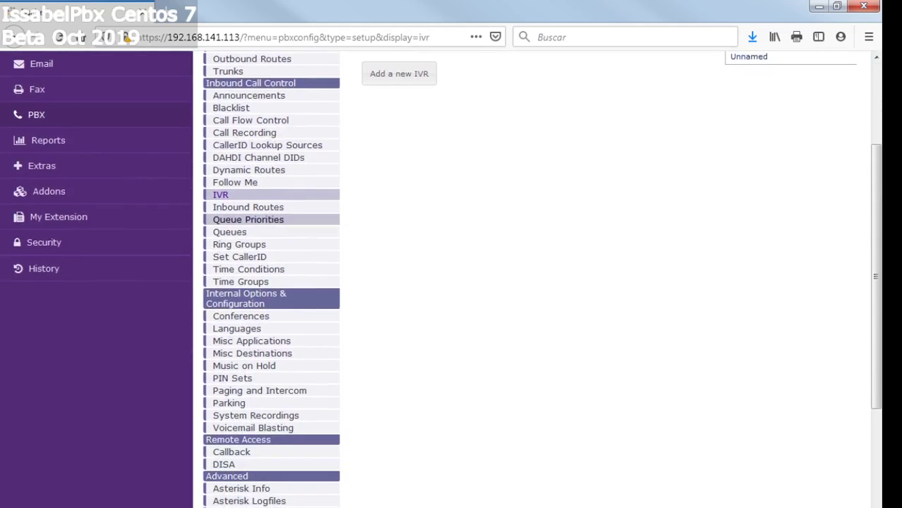
pyautogui.scroll(-2, 268, 219)
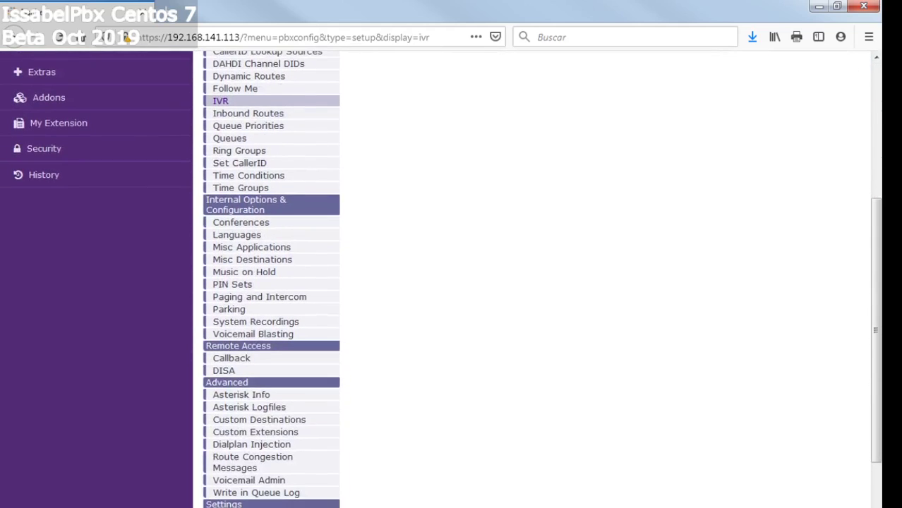
pyautogui.scroll(2, 268, 233)
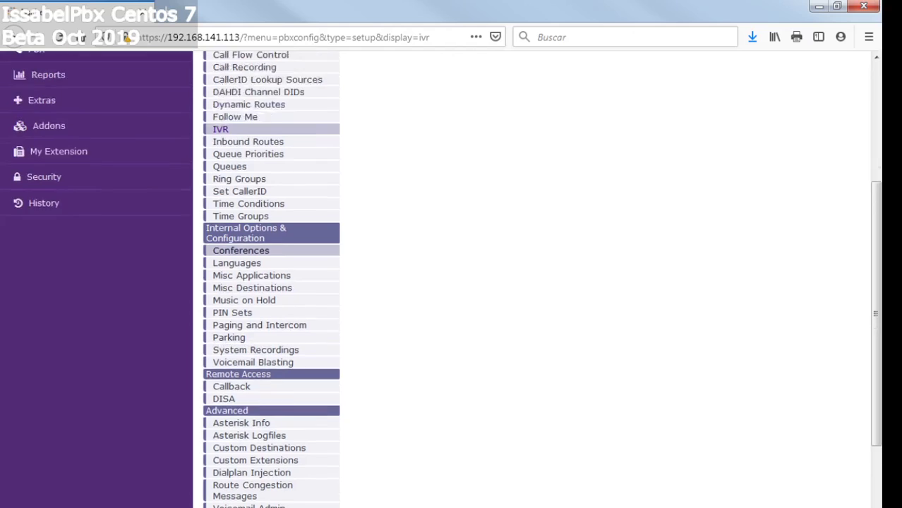
# Step: Open the issabelpbx_Beta inbound route and review its settings down to the set destination
pyautogui.click(247, 231)
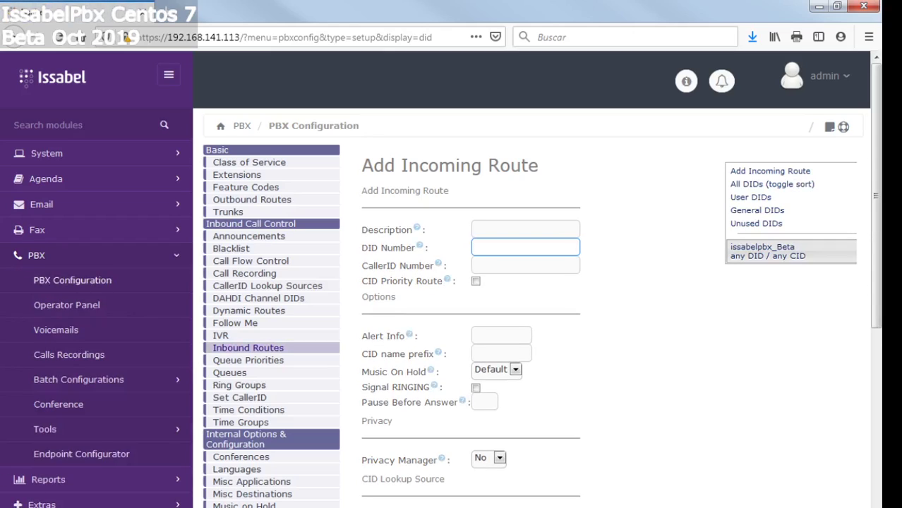
pyautogui.click(763, 250)
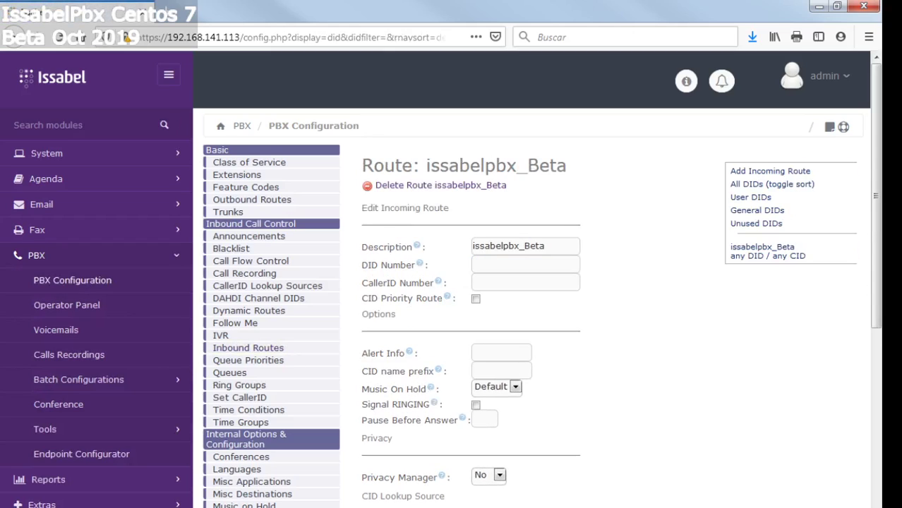
pyautogui.scroll(-5, 536, 282)
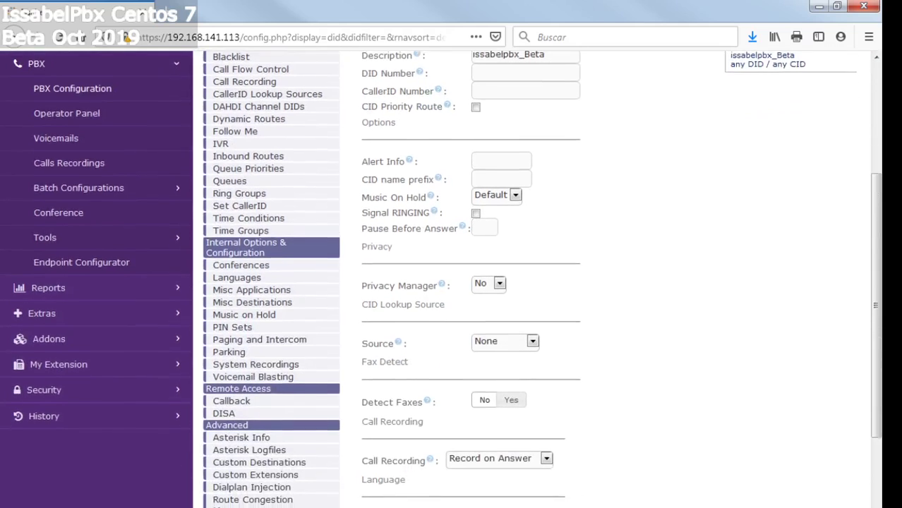
pyautogui.scroll(-1, 536, 282)
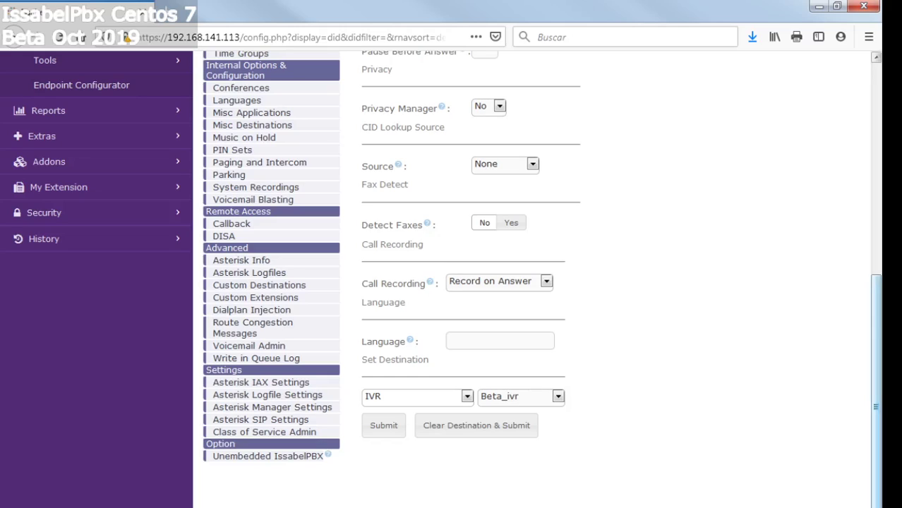
pyautogui.scroll(6, 537, 282)
pyautogui.scroll(-2, 536, 282)
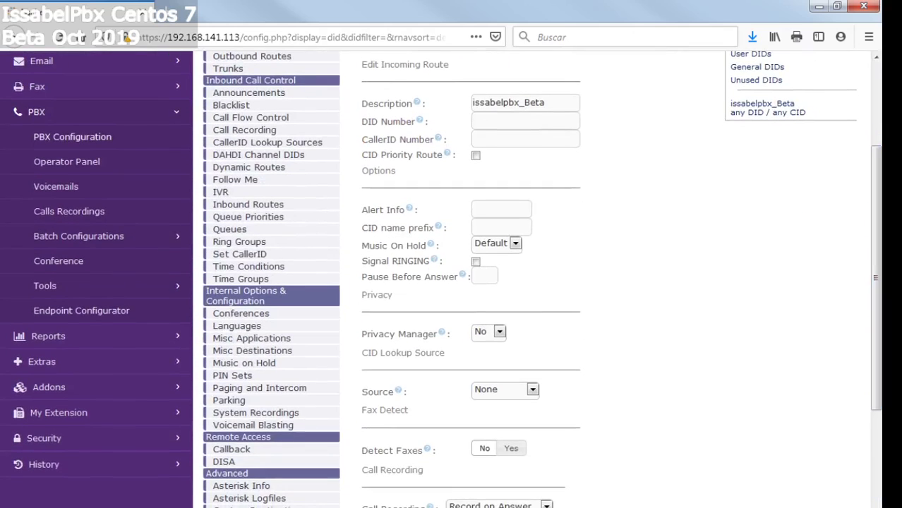
pyautogui.scroll(2, 536, 282)
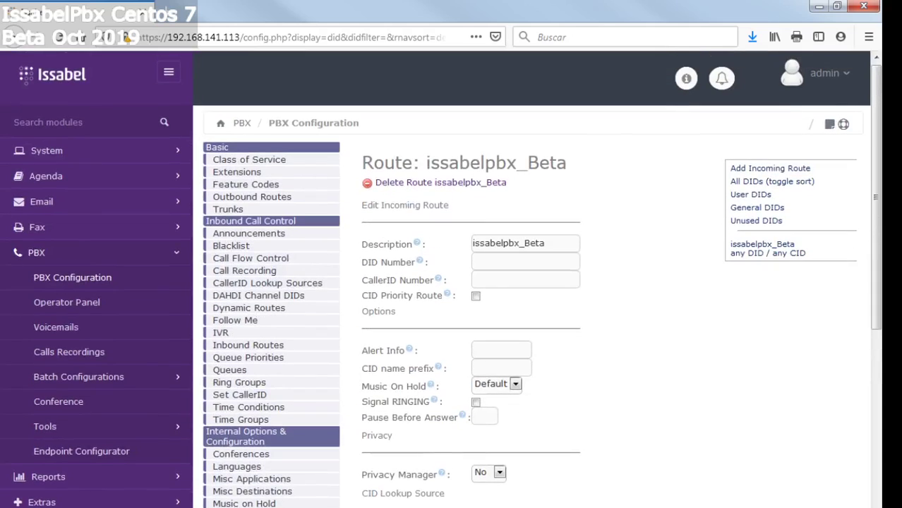
pyautogui.scroll(-2, 32, 359)
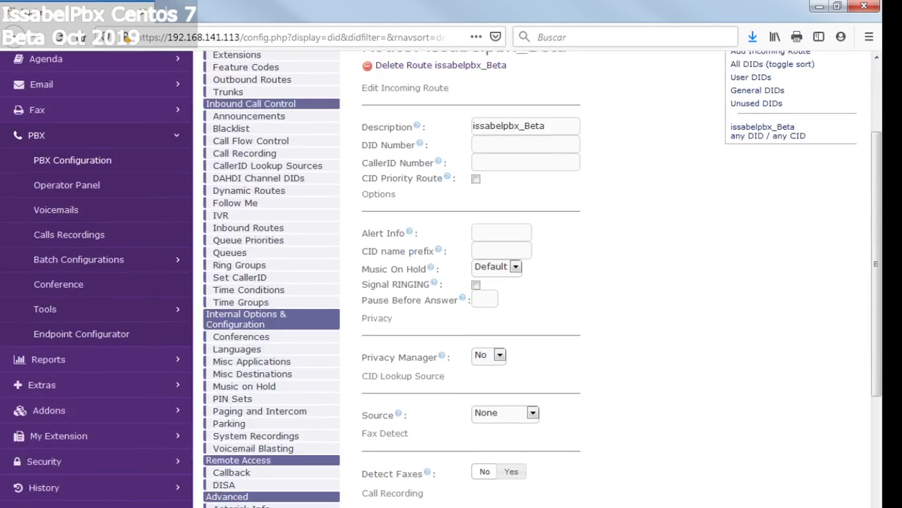
# Step: Examine the call records in the CDR Report and open the Asterisk Logs report
pyautogui.click(32, 358)
pyautogui.click(59, 185)
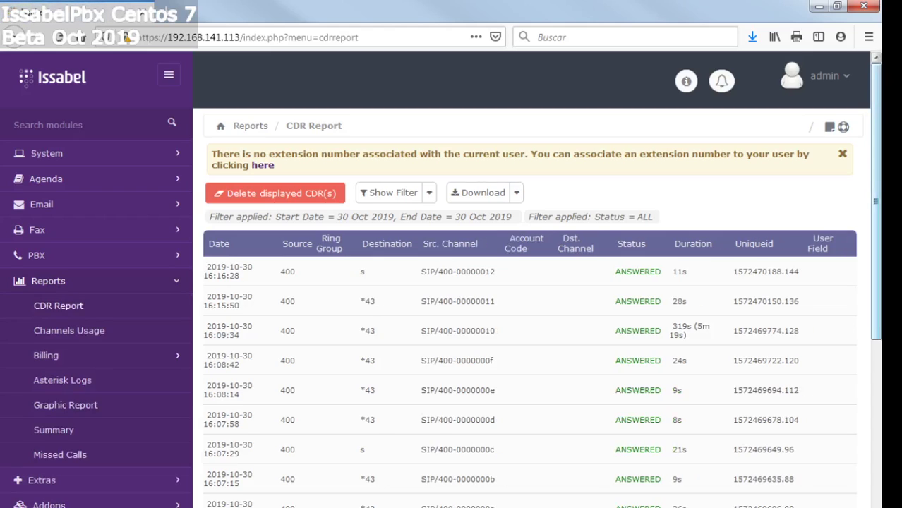
pyautogui.scroll(-2, 537, 283)
pyautogui.scroll(-5, 536, 282)
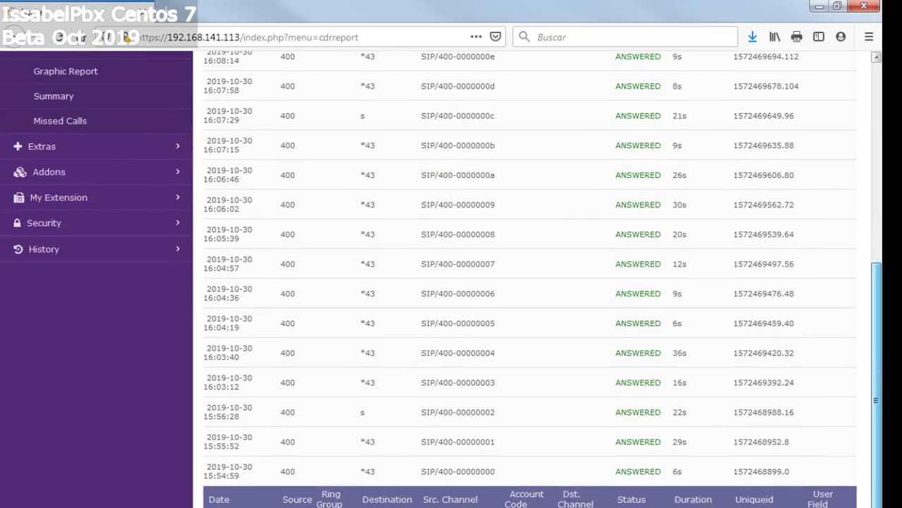
pyautogui.scroll(7, 537, 282)
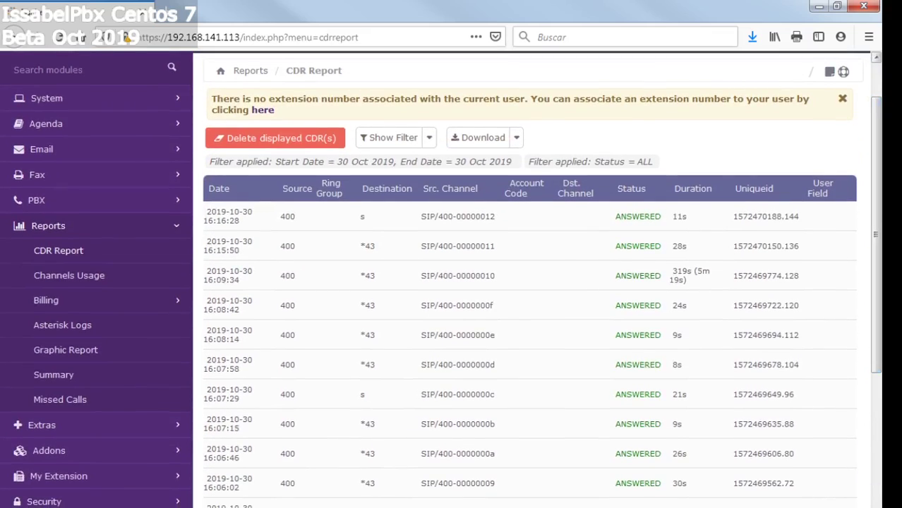
pyautogui.click(62, 325)
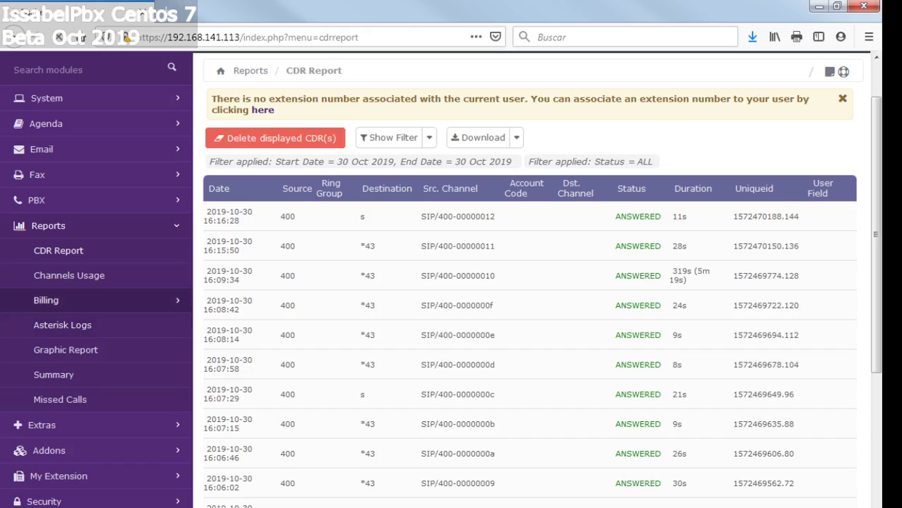
pyautogui.scroll(-1, 452, 282)
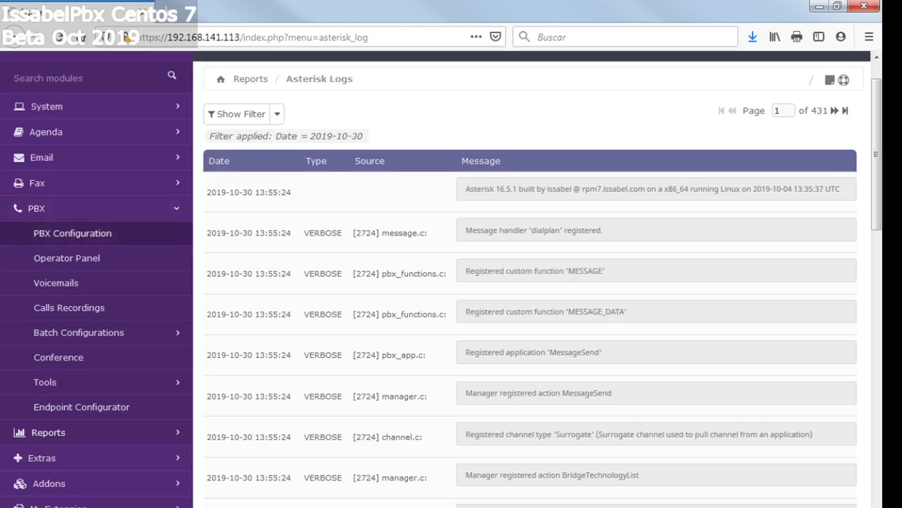
# Step: View the PBX Operator Panel and look through the modules offered under PBX Tools
pyautogui.click(66, 258)
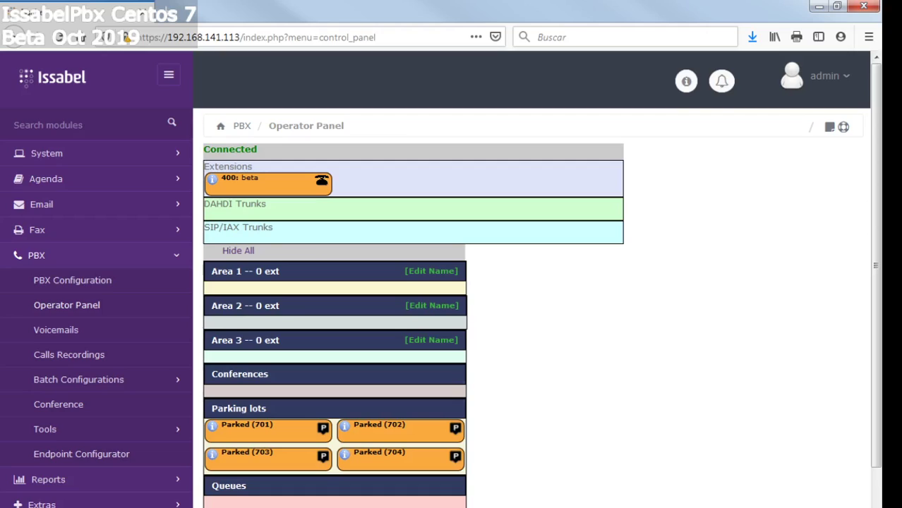
pyautogui.scroll(-1, 440, 282)
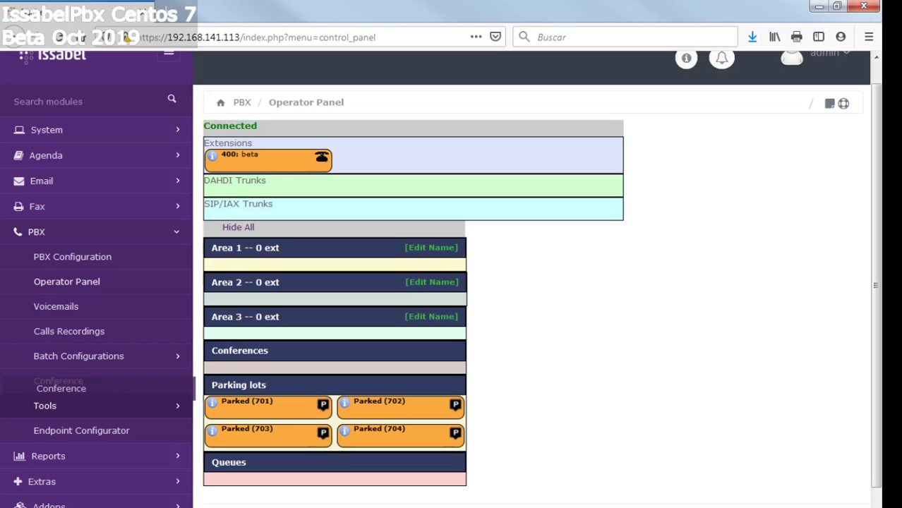
pyautogui.click(57, 405)
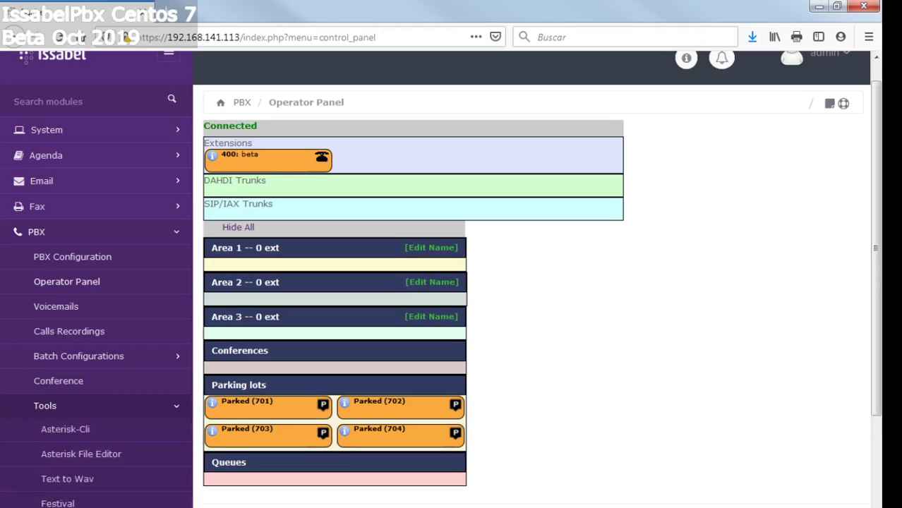
pyautogui.scroll(-3, 64, 409)
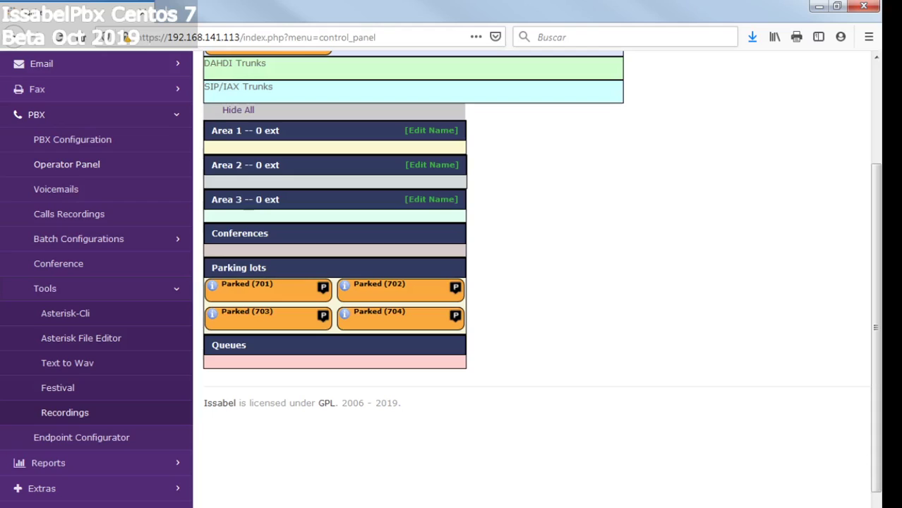
pyautogui.scroll(-2, 91, 374)
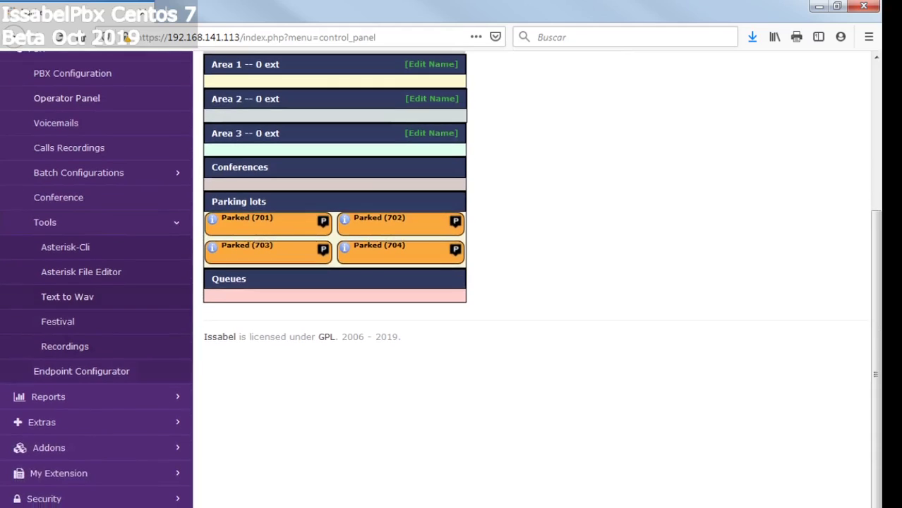
# Step: Look through the Security modules, including Firewall, and view the Fail2Ban Admin page
pyautogui.click(43, 499)
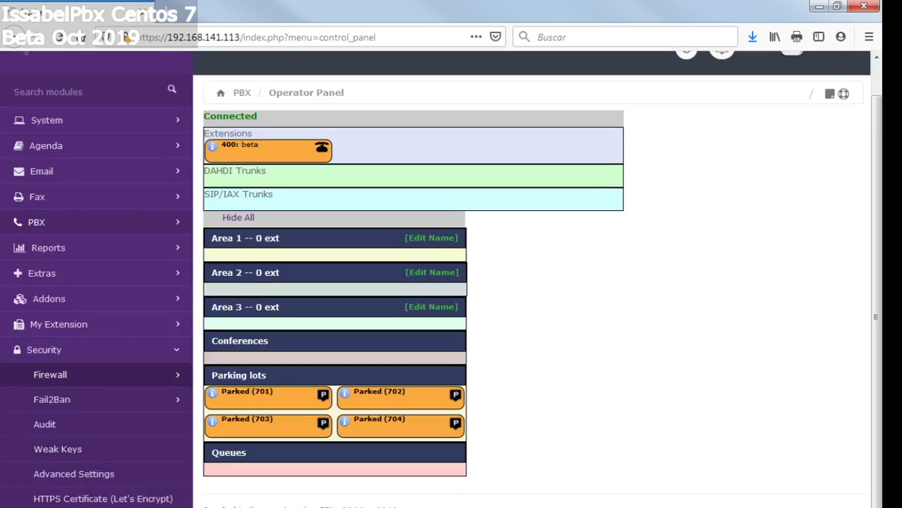
pyautogui.click(50, 375)
pyautogui.scroll(-3, 92, 352)
pyautogui.click(51, 373)
pyautogui.scroll(-1, 65, 395)
pyautogui.click(53, 375)
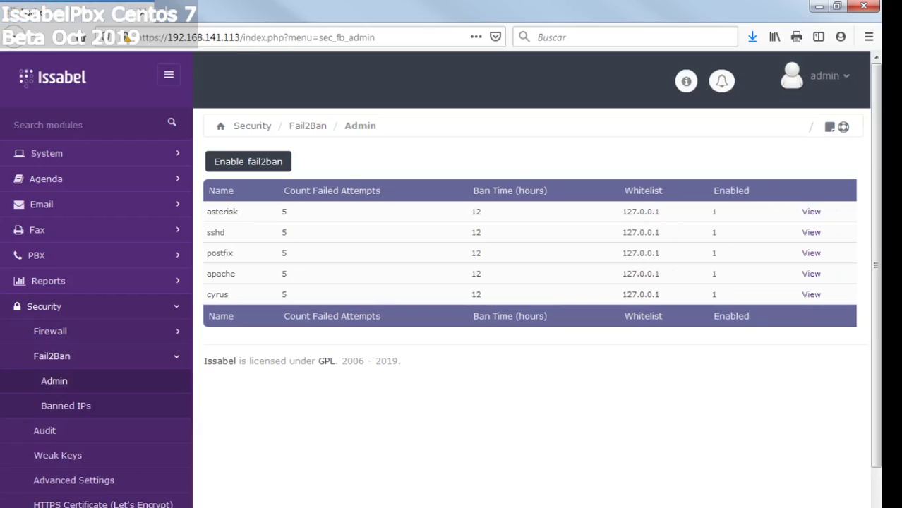
pyautogui.scroll(-2, 452, 283)
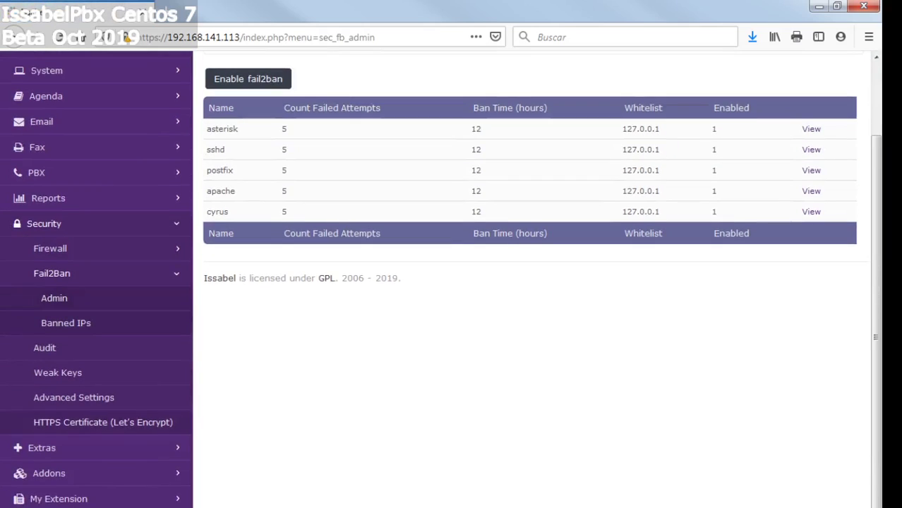
# Step: Open the Firewall Rules page and review the full list of rules and their protocols and ports
pyautogui.scroll(2, 452, 283)
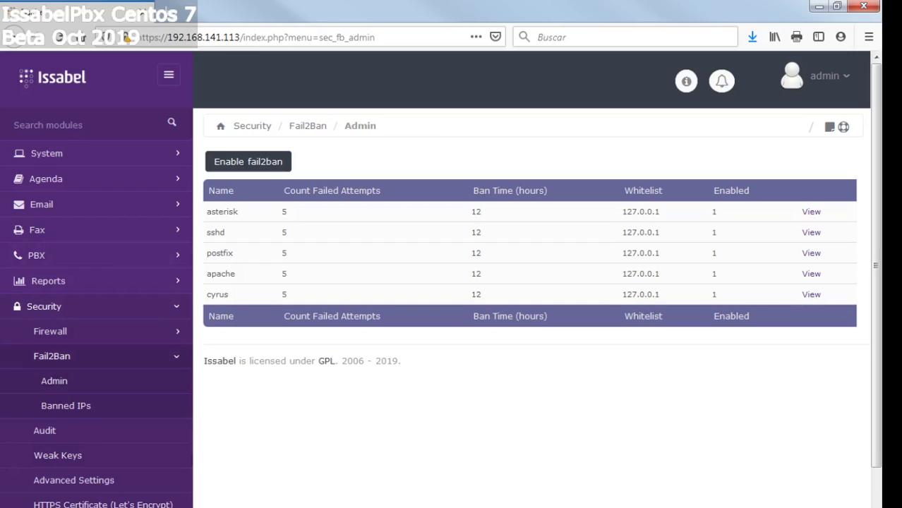
pyautogui.click(50, 331)
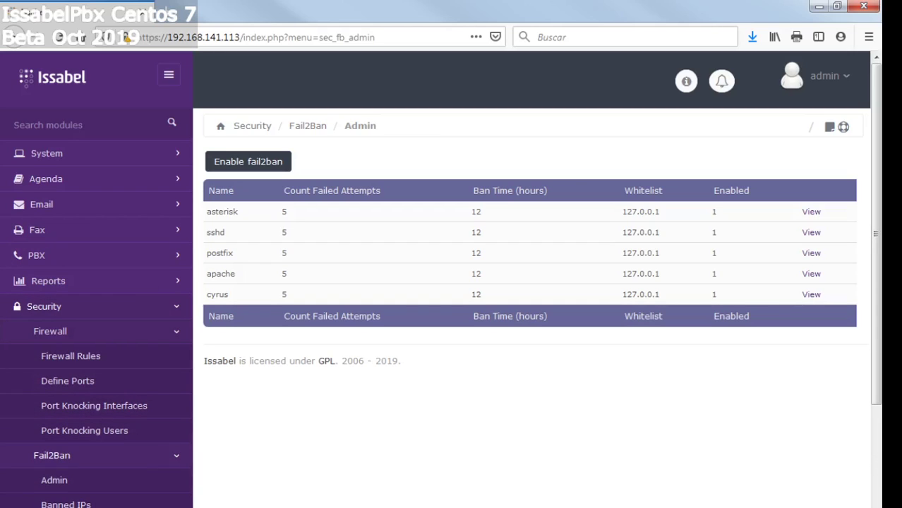
pyautogui.click(71, 356)
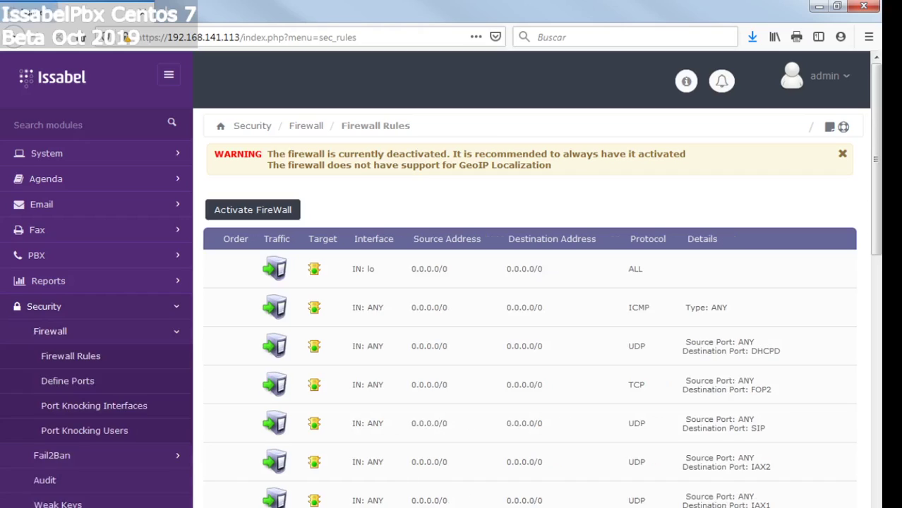
pyautogui.scroll(-3, 452, 282)
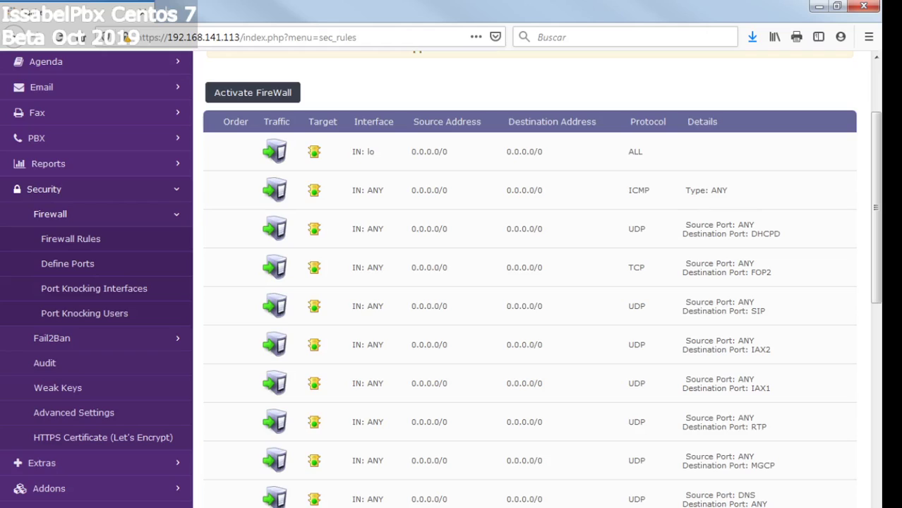
pyautogui.scroll(-10, 452, 282)
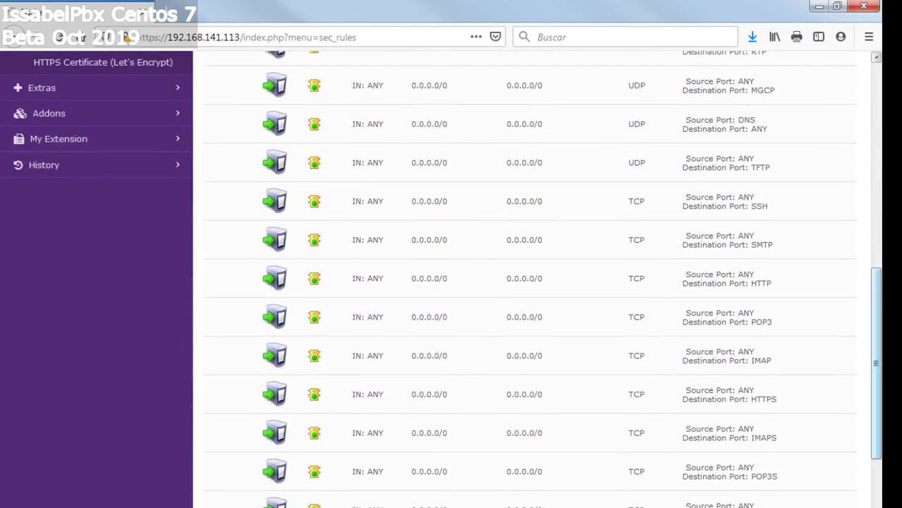
pyautogui.scroll(-6, 452, 283)
pyautogui.scroll(18, 452, 283)
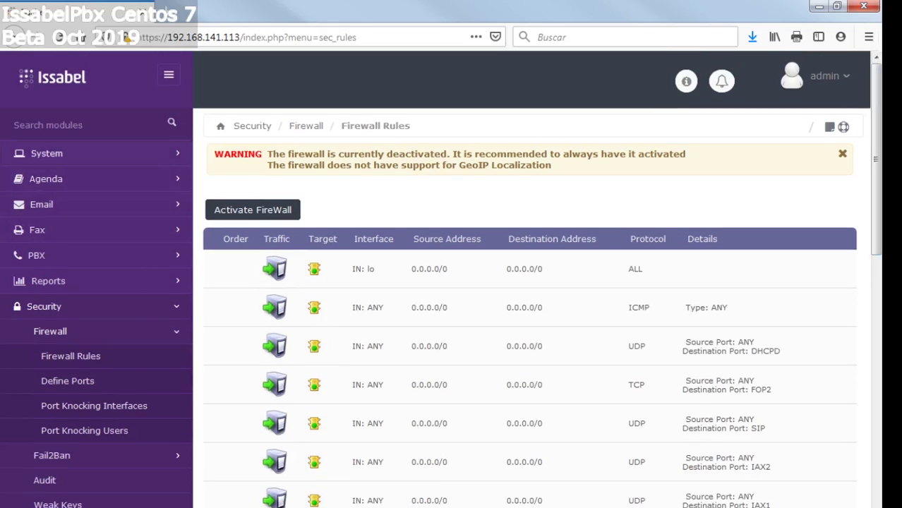
# Step: Open Group Permissions for system users and expand the PBX resource to examine its modules
pyautogui.click(19, 153)
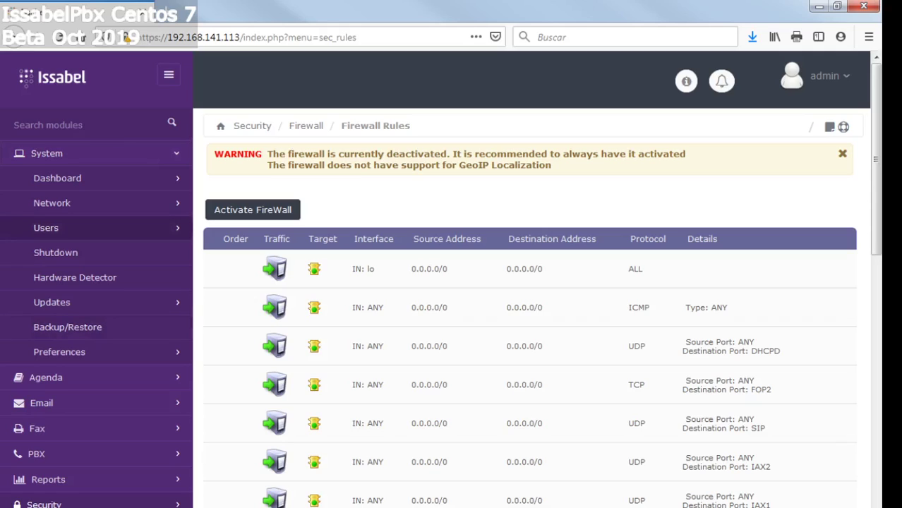
pyautogui.click(46, 227)
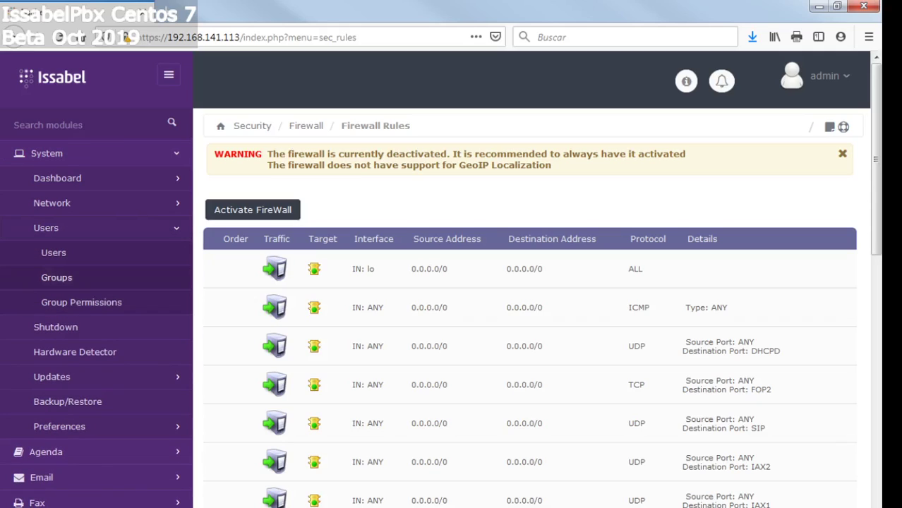
pyautogui.click(81, 302)
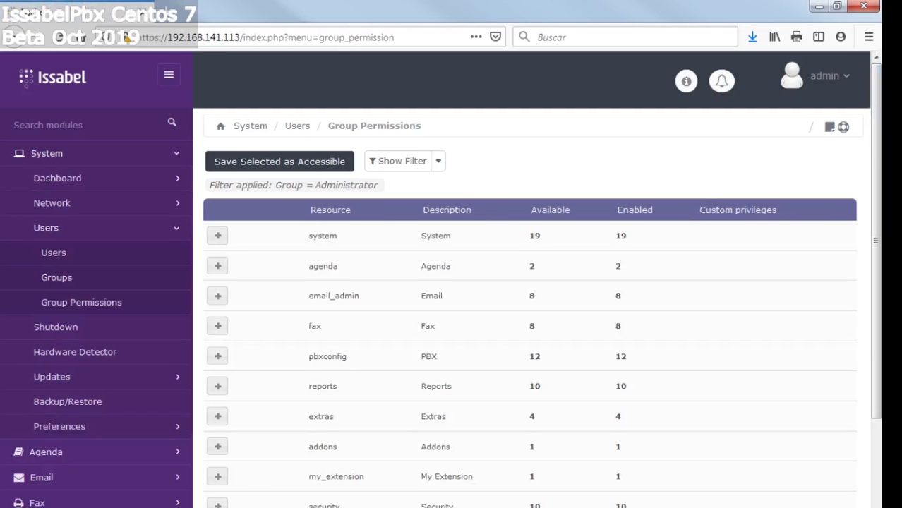
pyautogui.scroll(-3, 537, 317)
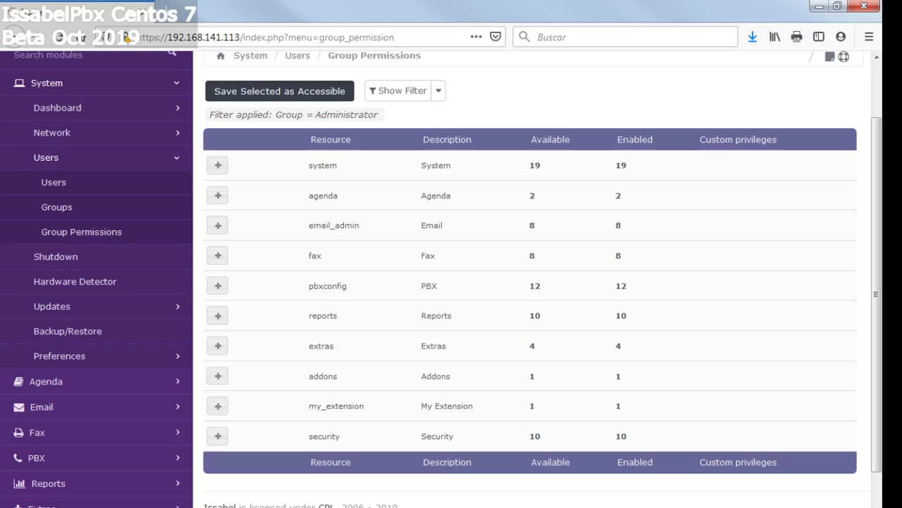
pyautogui.click(217, 285)
pyautogui.scroll(-3, 736, 200)
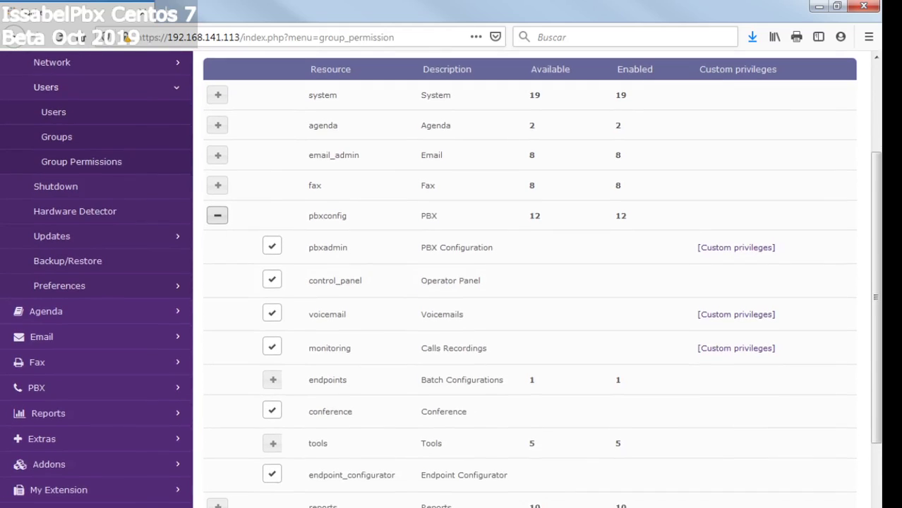
# Step: Open the custom privileges of PBX Configuration and review the whole privilege list
pyautogui.click(736, 201)
pyautogui.scroll(-2, 736, 200)
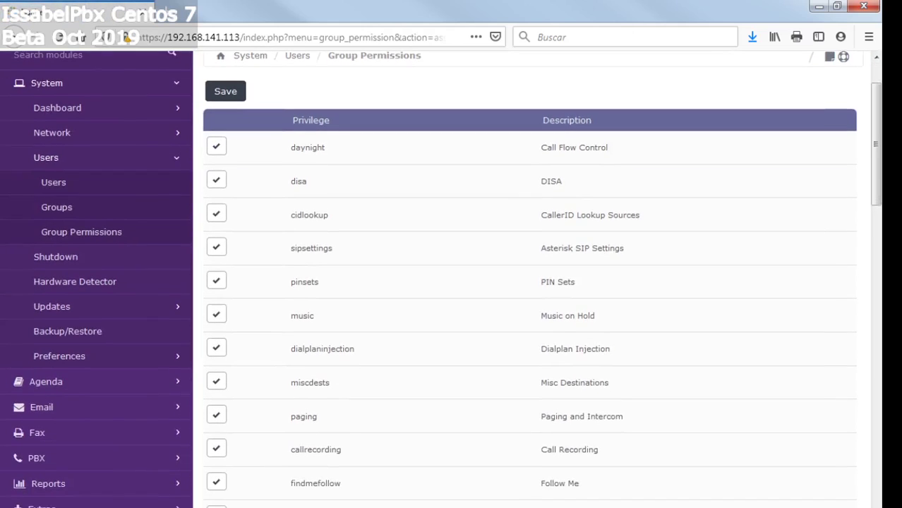
pyautogui.scroll(-7, 530, 282)
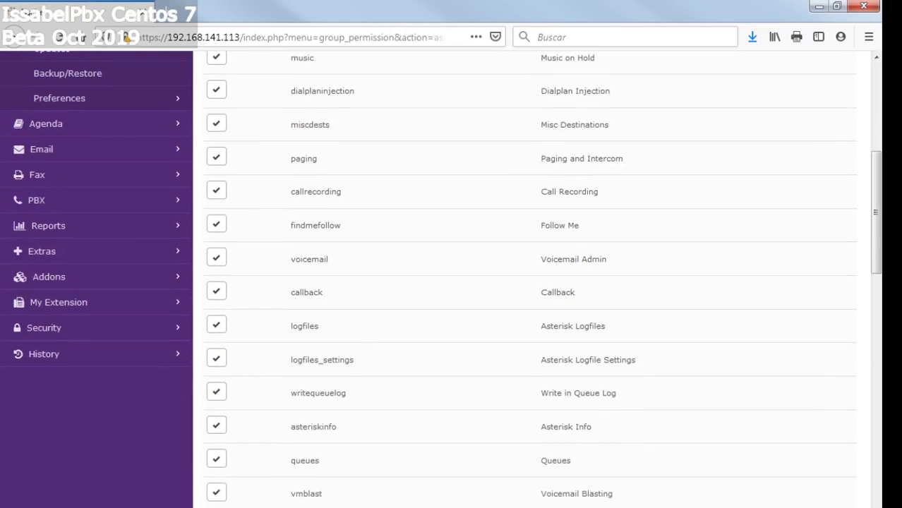
pyautogui.scroll(-20, 530, 282)
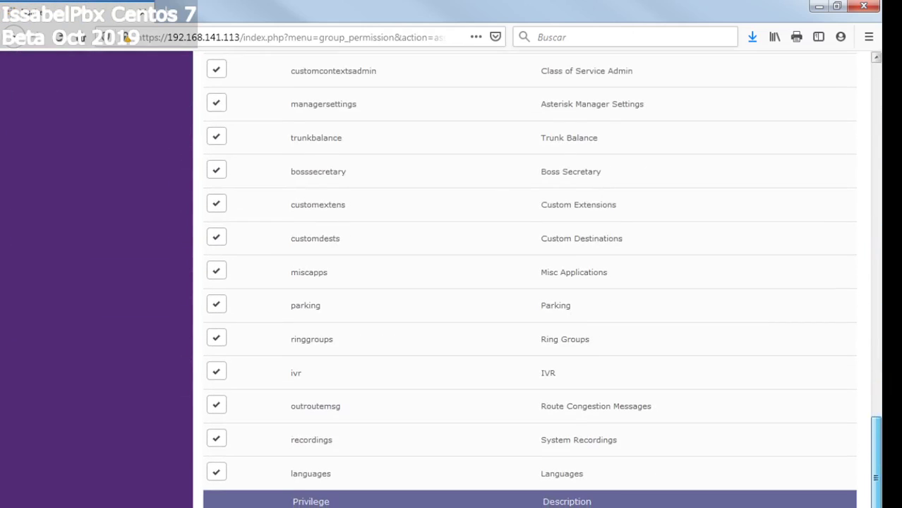
pyautogui.press('Home')
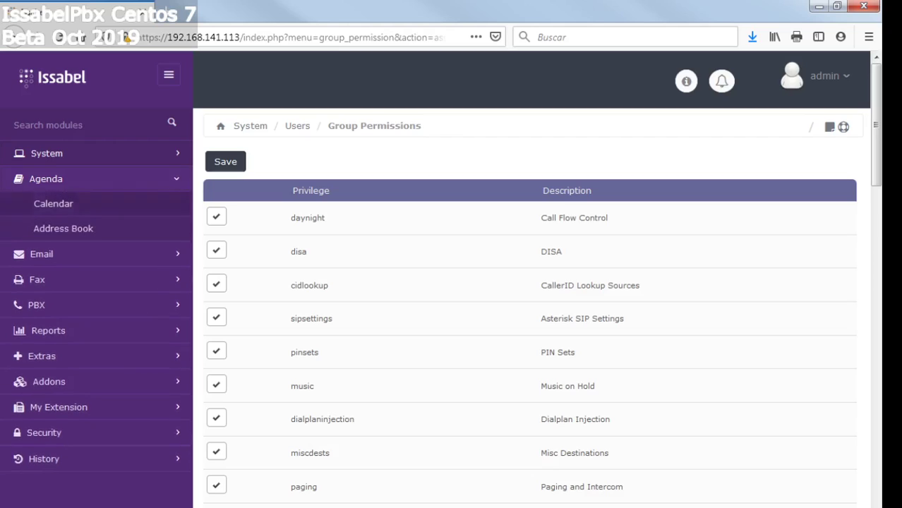
# Step: View the Agenda Calendar and open the PBX Configuration page
pyautogui.click(53, 203)
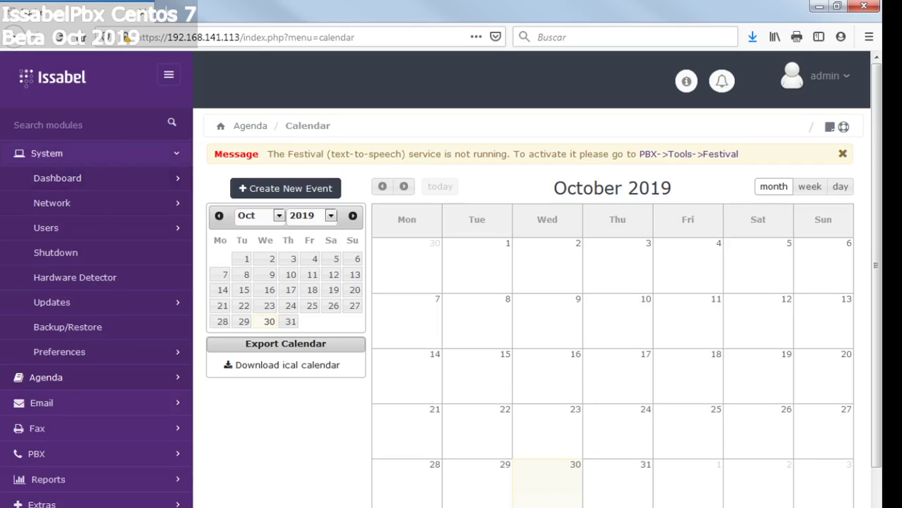
pyautogui.scroll(-2, 99, 278)
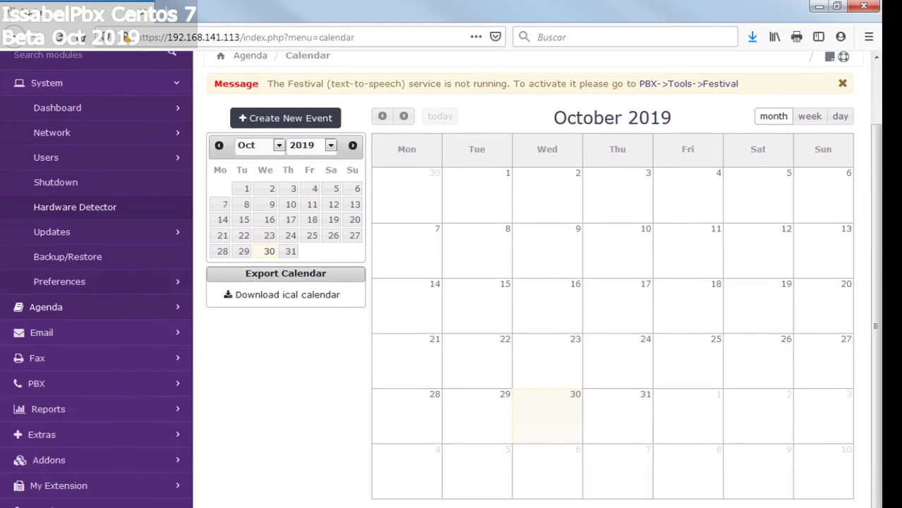
pyautogui.click(36, 384)
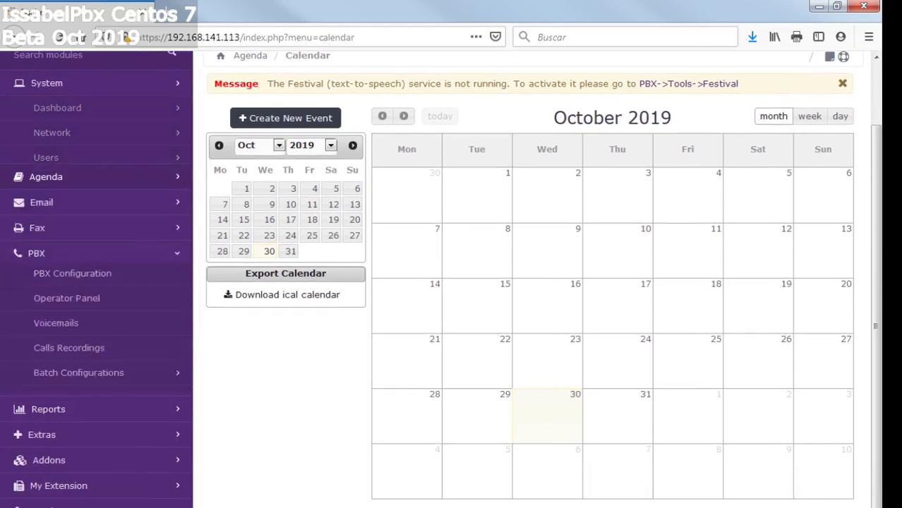
pyautogui.click(72, 210)
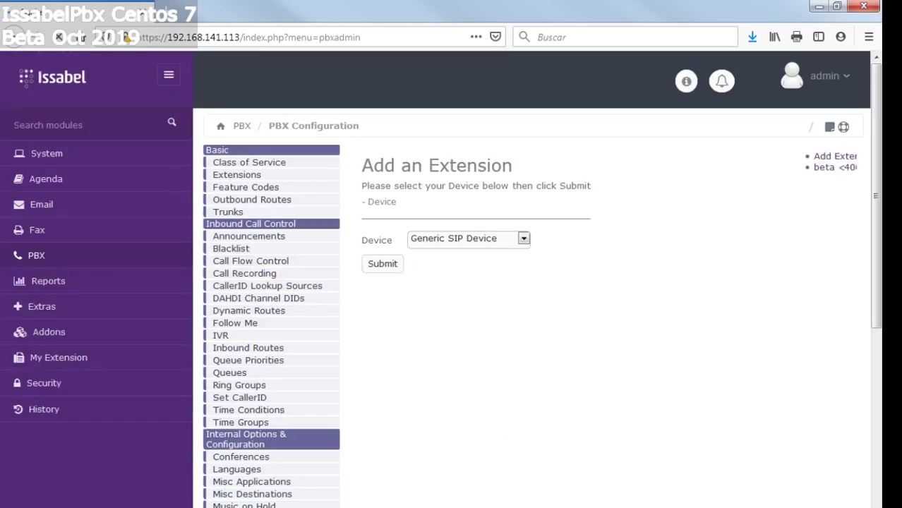
# Step: Look through the PBX Configuration modules from Basic down to the Settings and Option sections
pyautogui.scroll(-1, 451, 282)
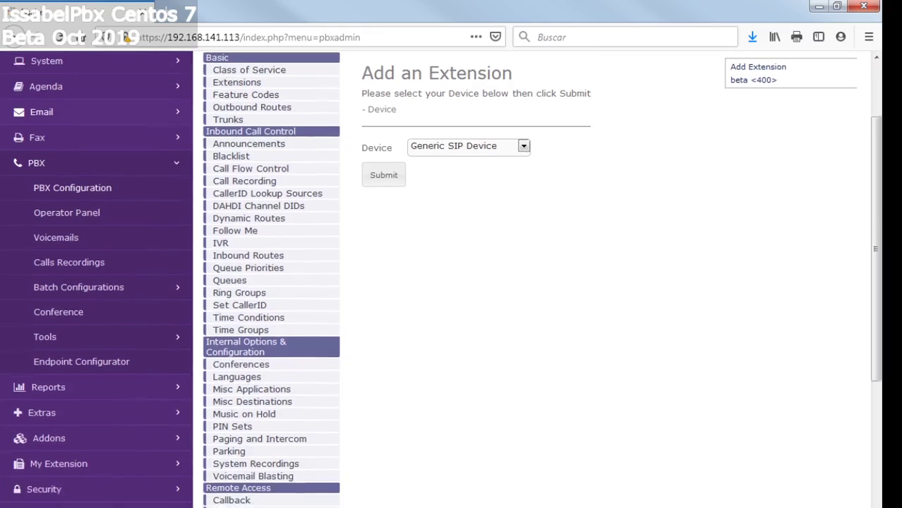
pyautogui.scroll(-2, 452, 282)
pyautogui.scroll(2, 269, 156)
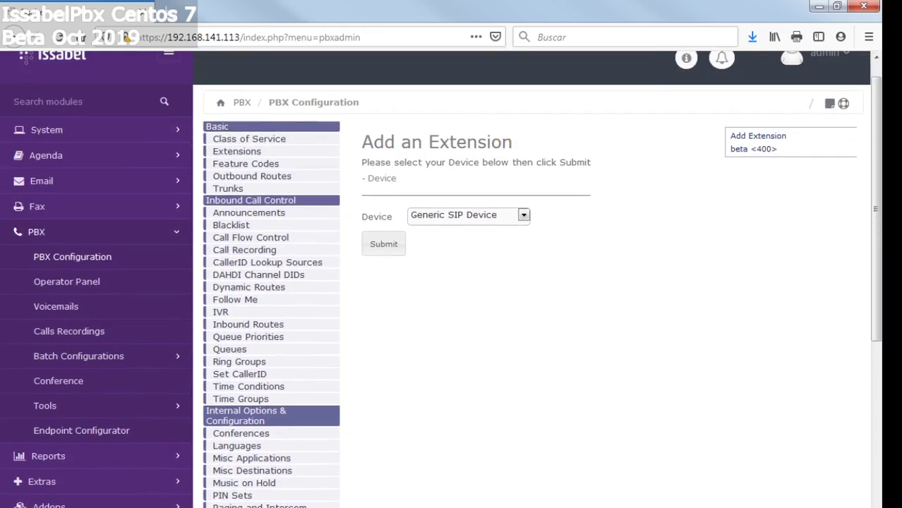
pyautogui.scroll(-2, 268, 301)
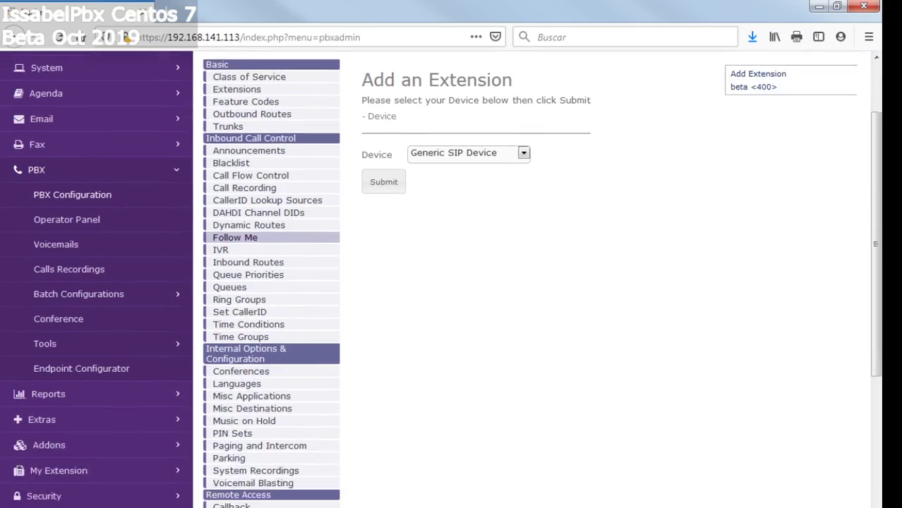
pyautogui.scroll(-6, 269, 301)
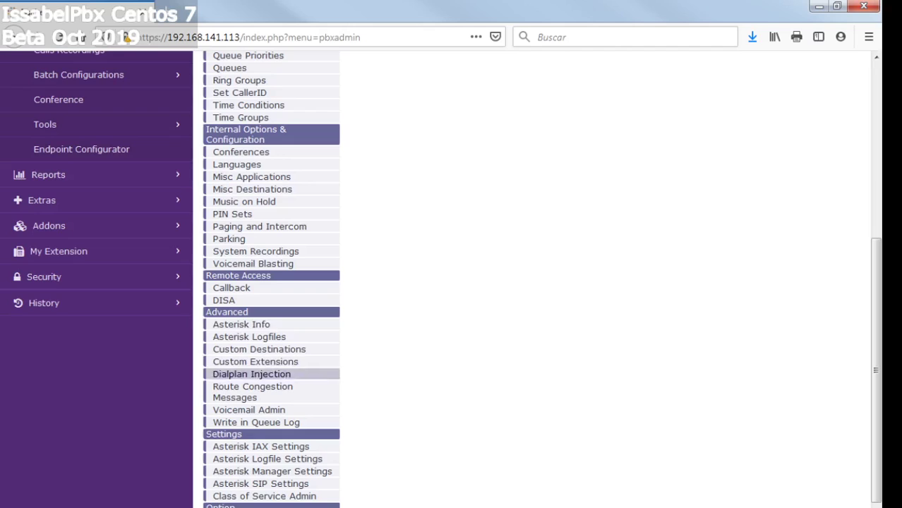
pyautogui.scroll(-2, 252, 189)
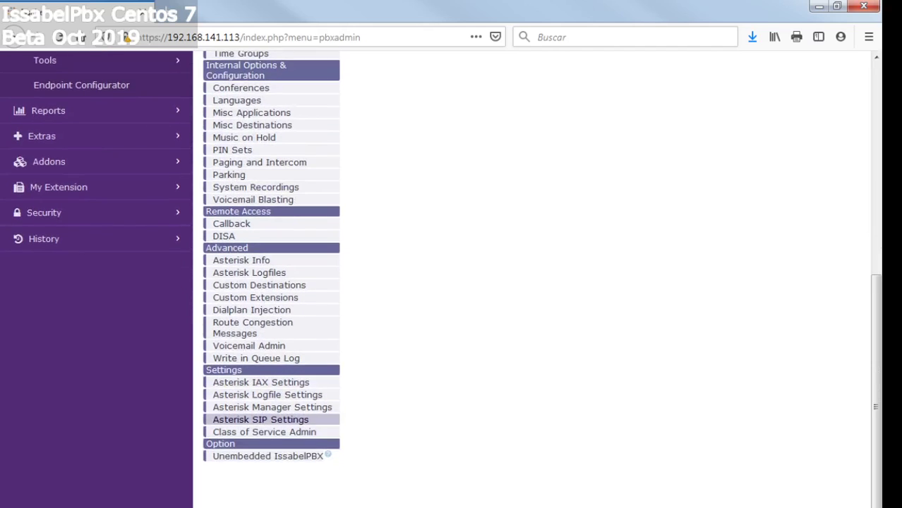
# Step: Open Asterisk SIP Settings and review the NAT, codec, RTP, notification, registration and jitter buffer settings
pyautogui.click(260, 420)
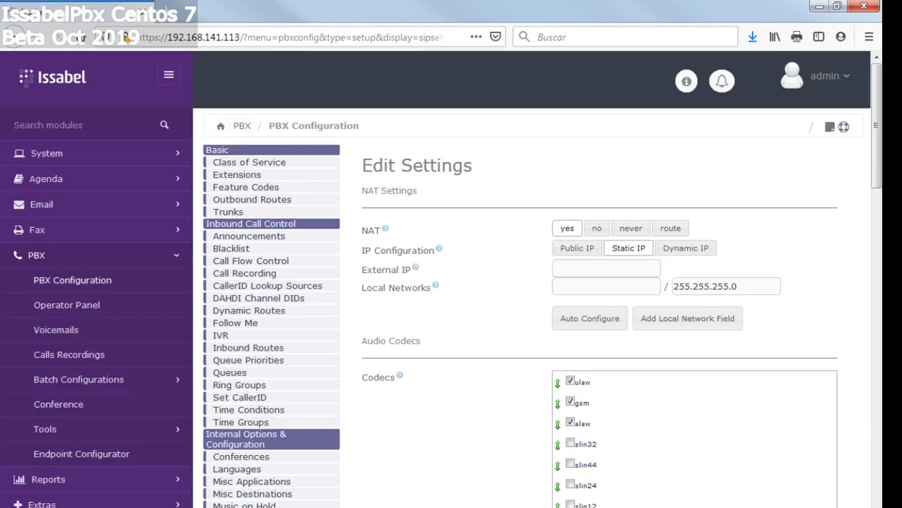
pyautogui.scroll(-2, 451, 283)
pyautogui.scroll(-10, 695, 259)
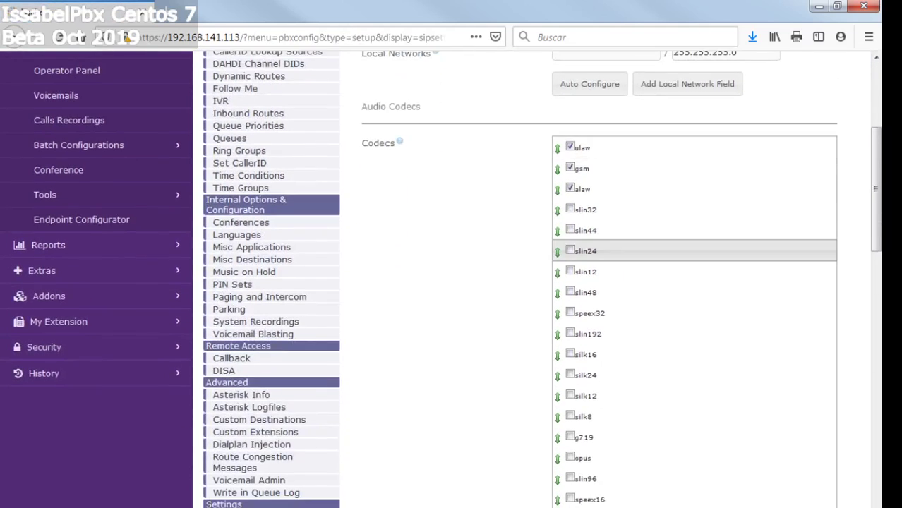
pyautogui.scroll(-7, 695, 259)
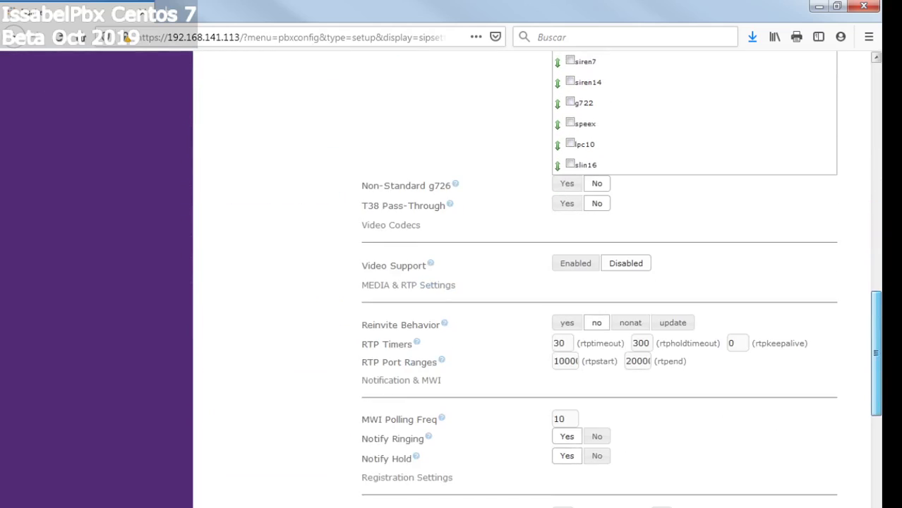
pyautogui.scroll(-1, 537, 282)
pyautogui.scroll(-9, 537, 282)
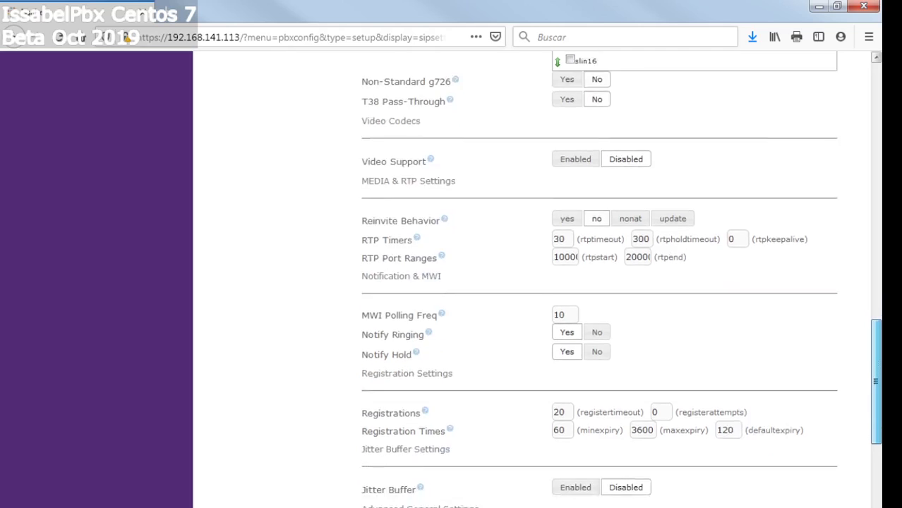
pyautogui.scroll(2, 537, 282)
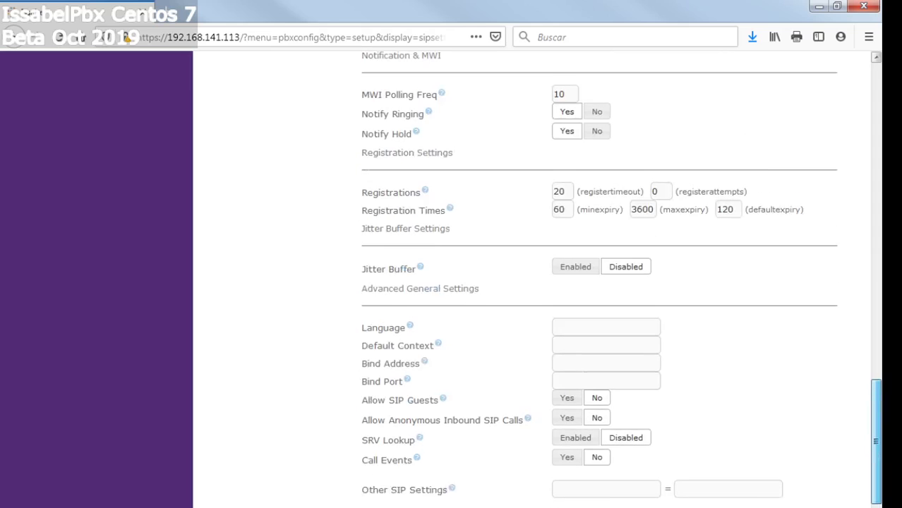
# Step: Set the Language in the advanced general SIP settings to es and submit the changes
pyautogui.click(605, 331)
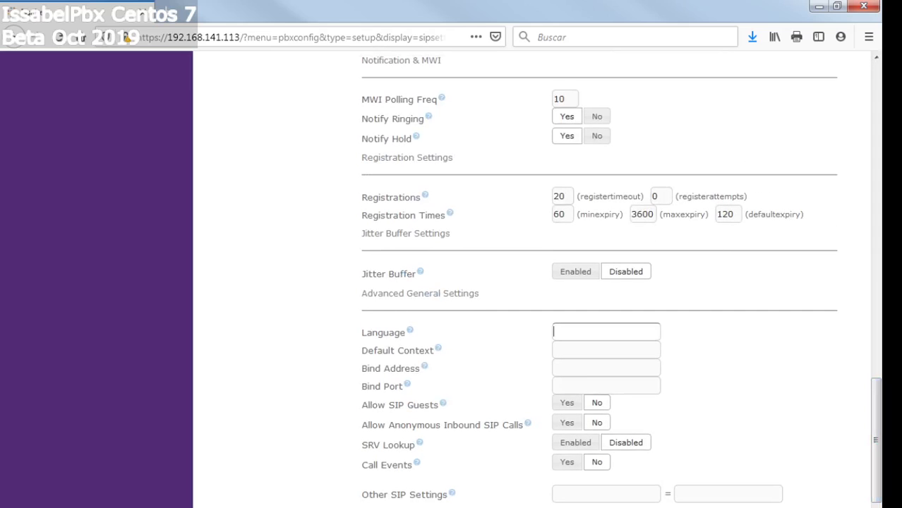
pyautogui.write('es')
pyautogui.scroll(-2, 536, 282)
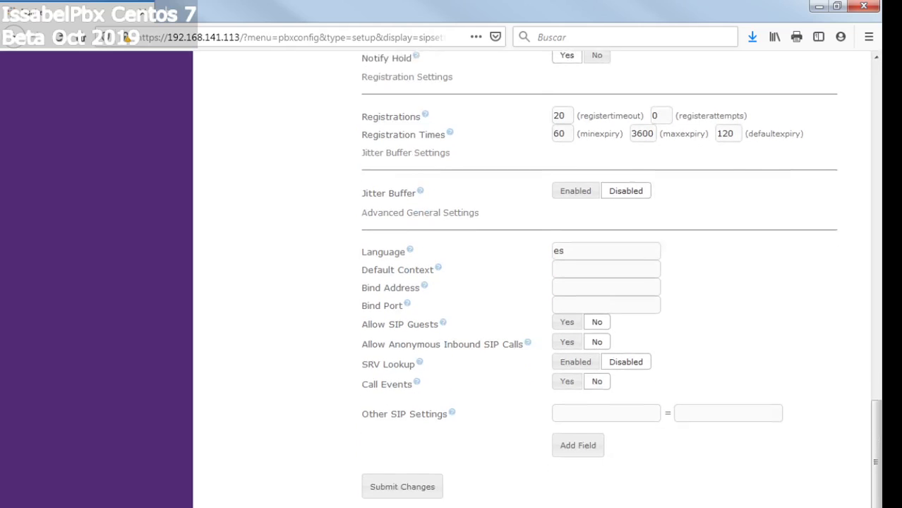
pyautogui.click(402, 473)
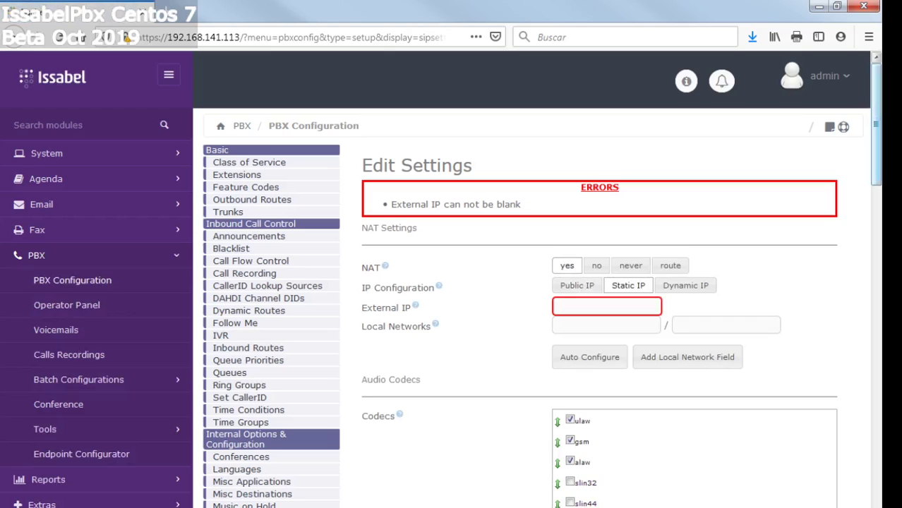
# Step: Review the Allow SIP Guests, Bind Address and Bind Port settings and submit the SIP settings again
pyautogui.moveTo(875, 124); pyautogui.dragTo(876, 472)
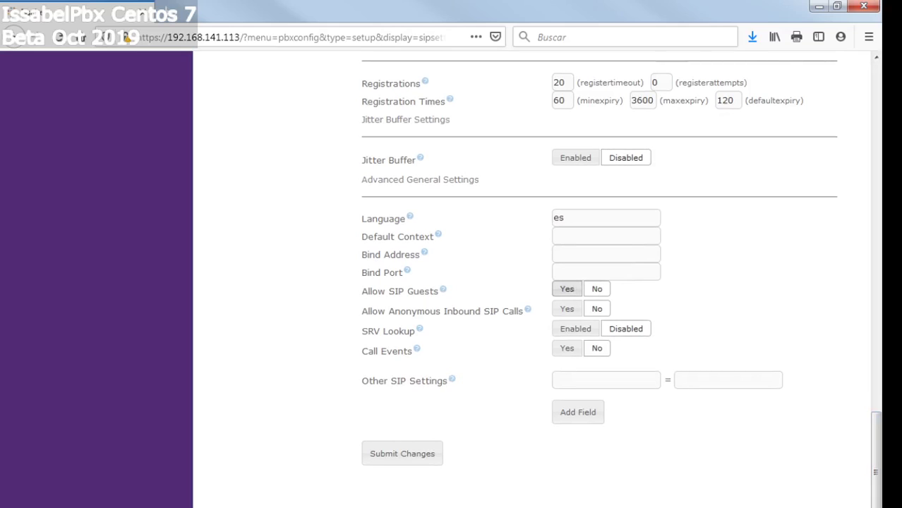
pyautogui.moveTo(443, 289)
pyautogui.moveTo(362, 291); pyautogui.dragTo(433, 290)
pyautogui.scroll(-1, 620, 267)
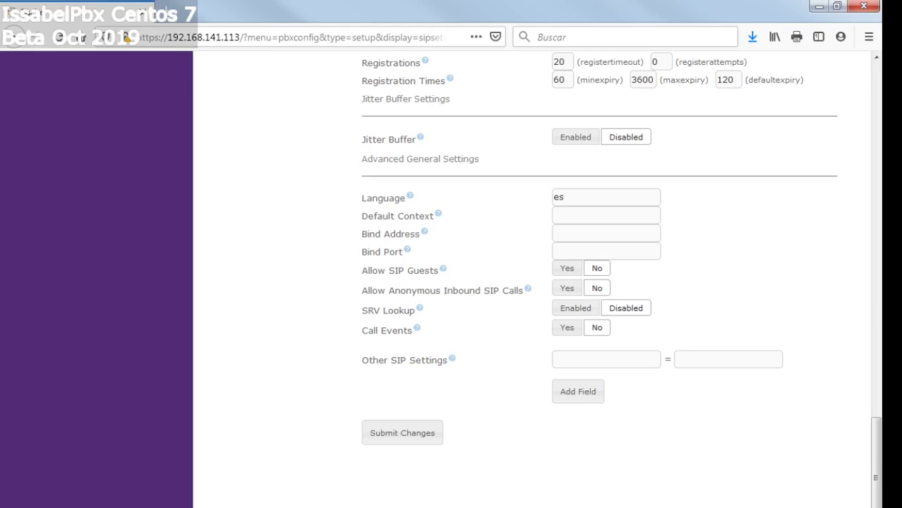
pyautogui.click(606, 233)
pyautogui.click(606, 251)
pyautogui.click(402, 432)
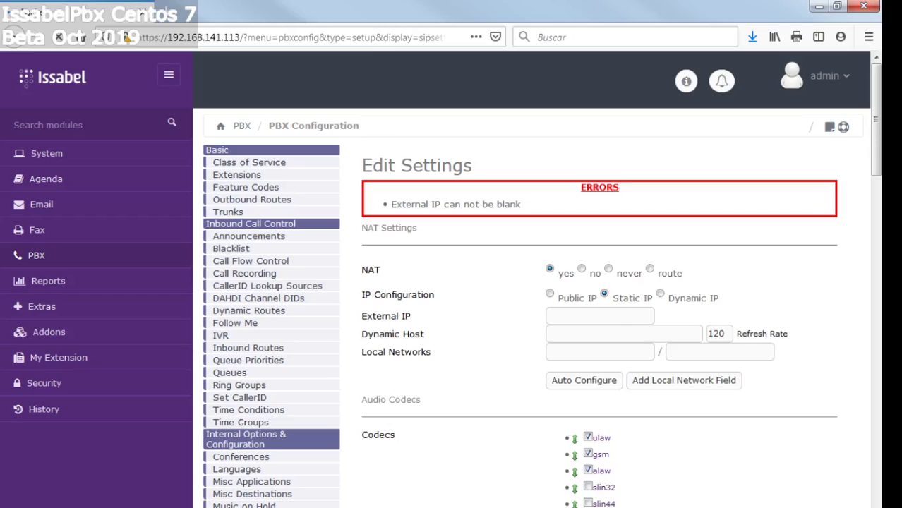
# Step: Open the Extensions module and look through the PBX Configuration module list down to the Option section
pyautogui.click(237, 175)
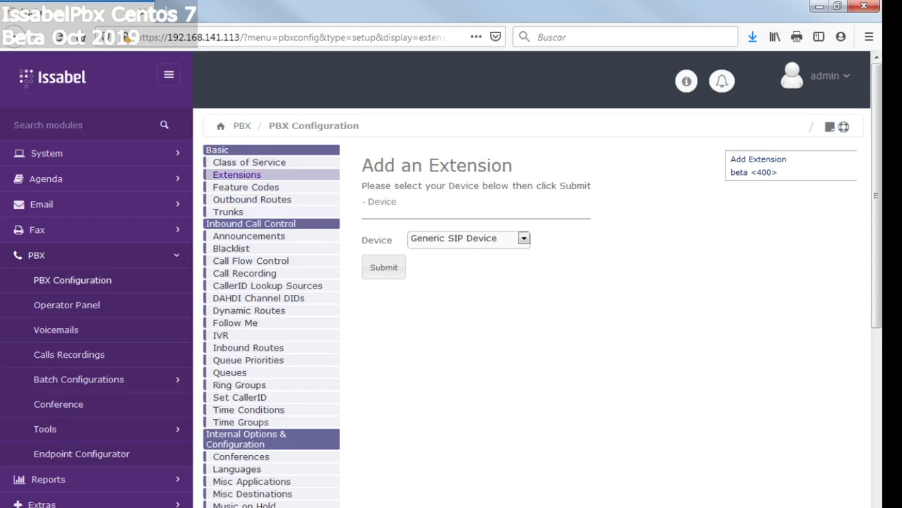
pyautogui.scroll(-2, 537, 282)
pyautogui.scroll(-8, 451, 282)
pyautogui.scroll(-1, 452, 282)
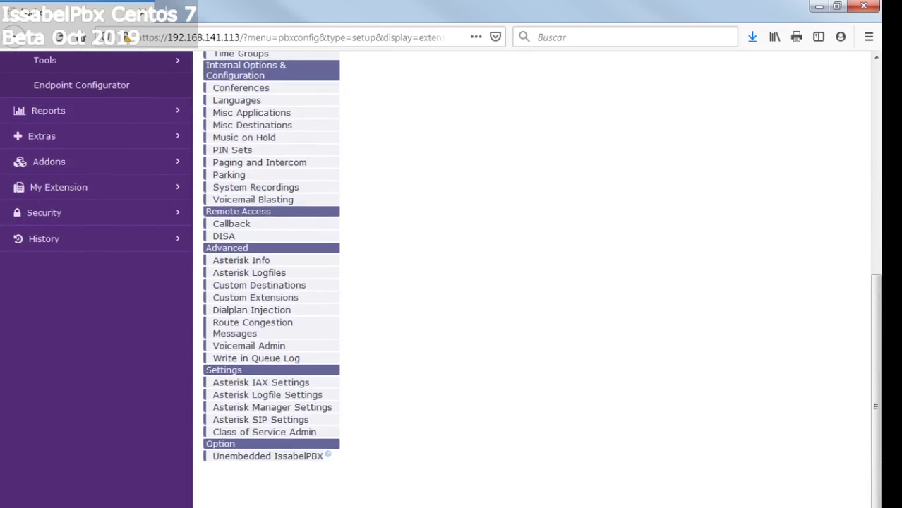
pyautogui.scroll(9, 452, 282)
pyautogui.scroll(-3, 452, 282)
pyautogui.scroll(5, 452, 283)
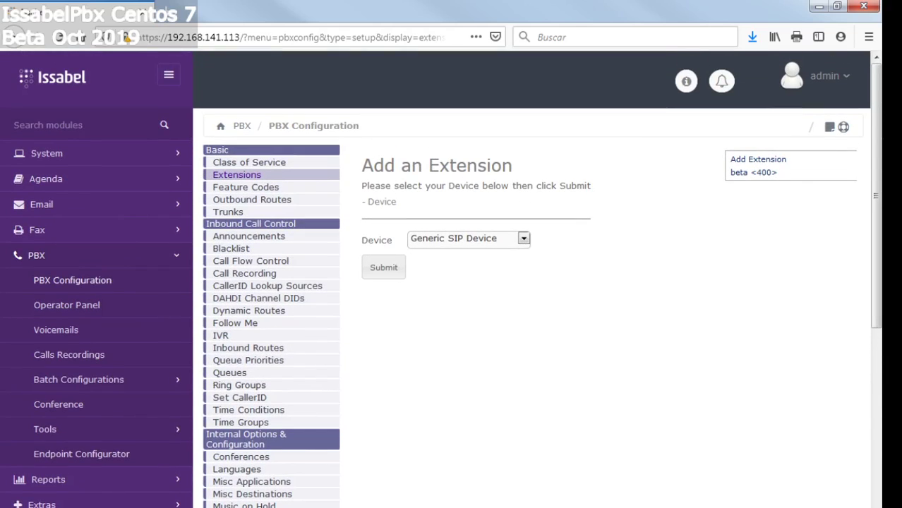
# Step: Switch to the Issabel virtual machine console in VirtualBox and quit the Asterisk CLI
pyautogui.hotkey('alt', 'Tab')
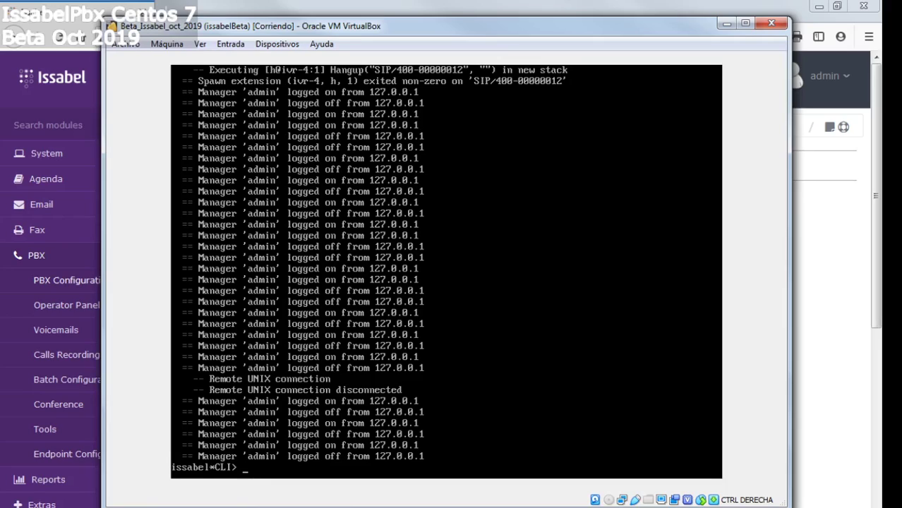
pyautogui.write('quit')
pyautogui.press('Return')
# Step: List the root home directory's files with ll and check the disk space usage with df -h
pyautogui.write('ll')
pyautogui.press('Return')
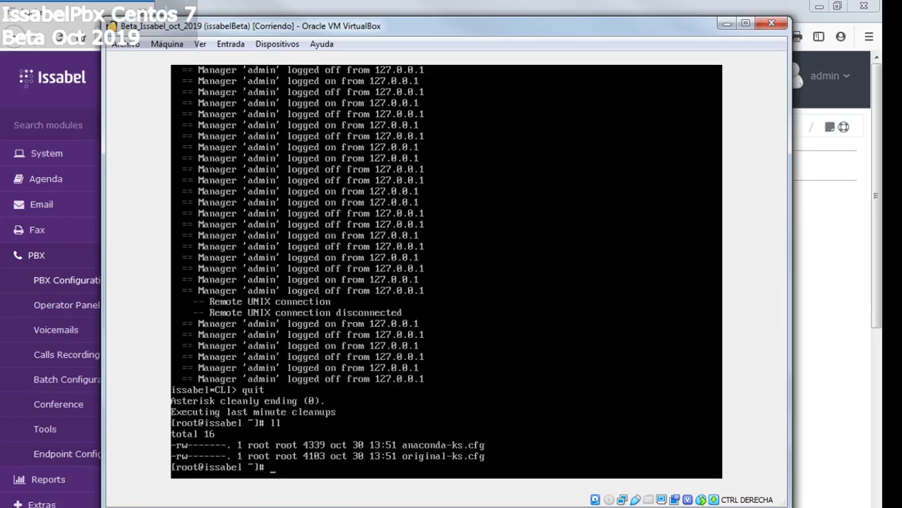
pyautogui.write('df -h')
pyautogui.press('Return')
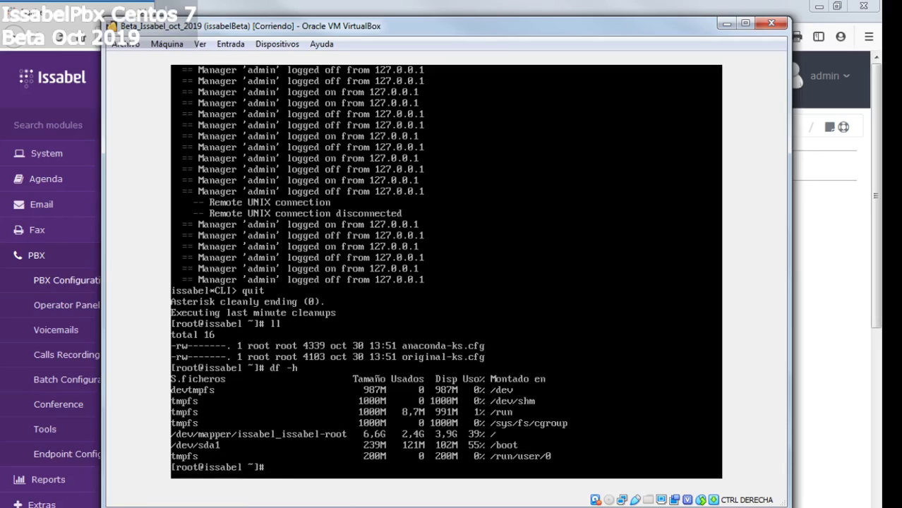